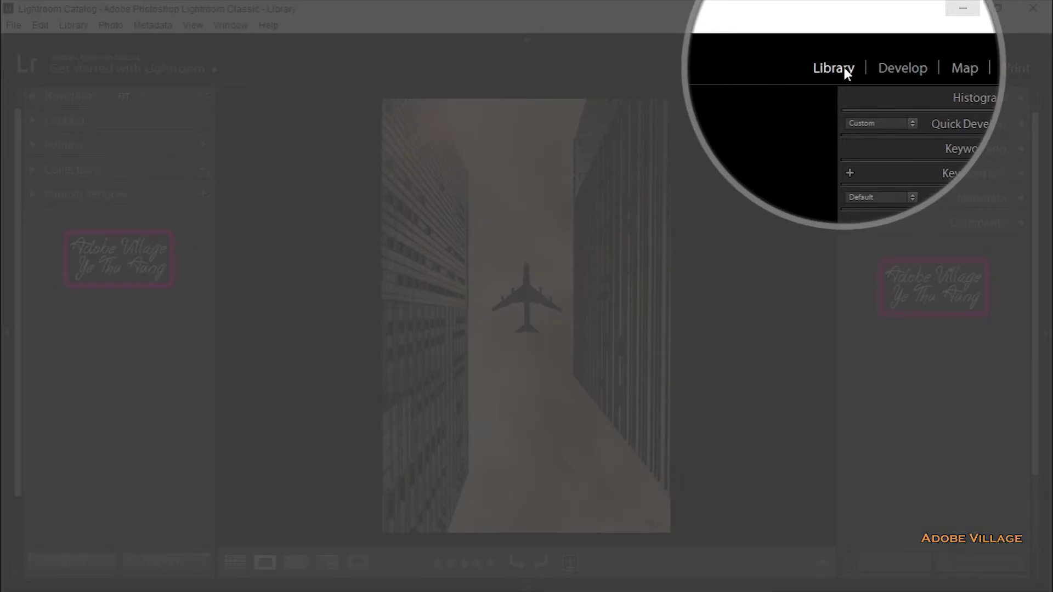
Switch to the Develop module and expand Calibration to reveal the right panel's end mark
left_click(902, 74)
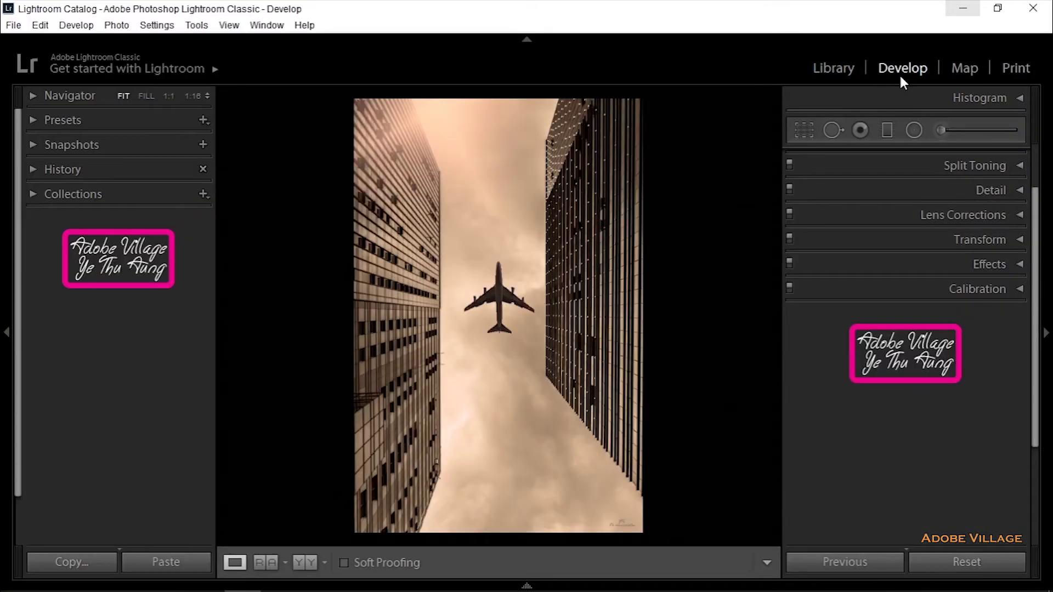
left_click(830, 69)
left_click(908, 67)
left_click(997, 288)
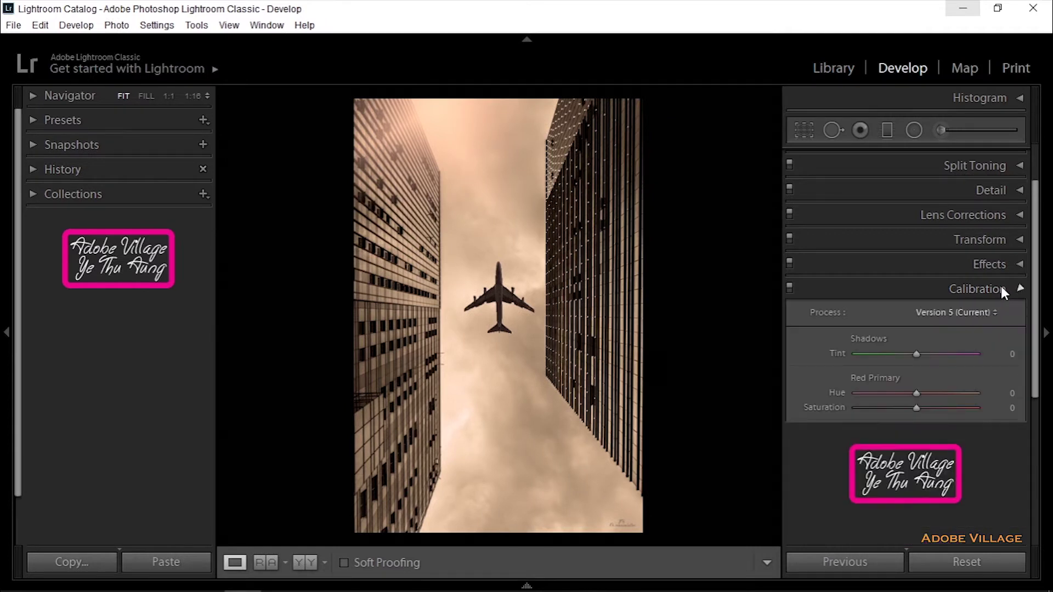
Expand and collapse the left panel's Collections, History, Presets and Navigator sections to show its end mark
left_click(31, 193)
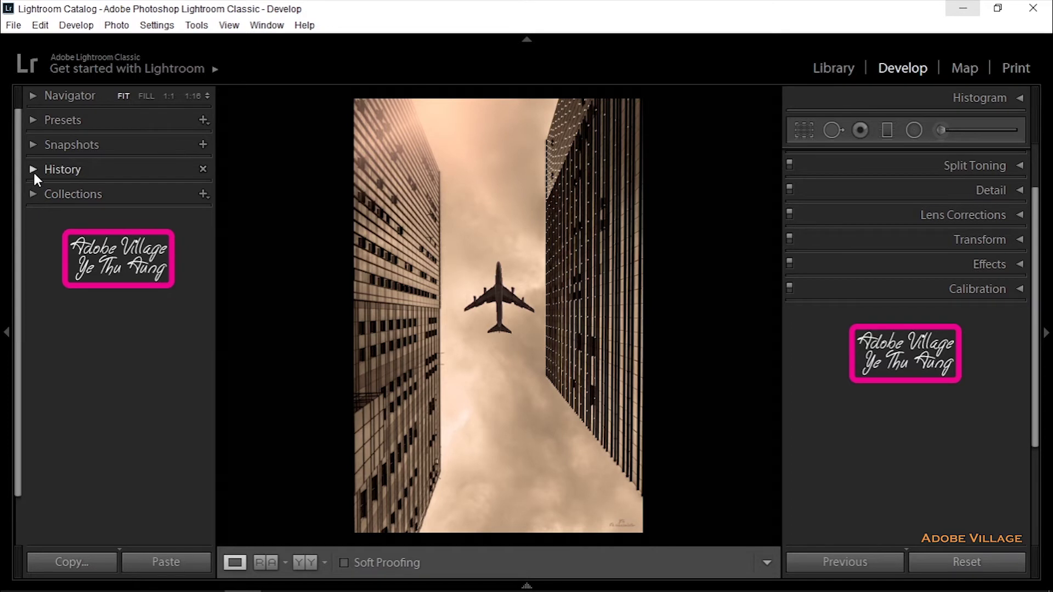
left_click(33, 170)
left_click(31, 144)
left_click(31, 123)
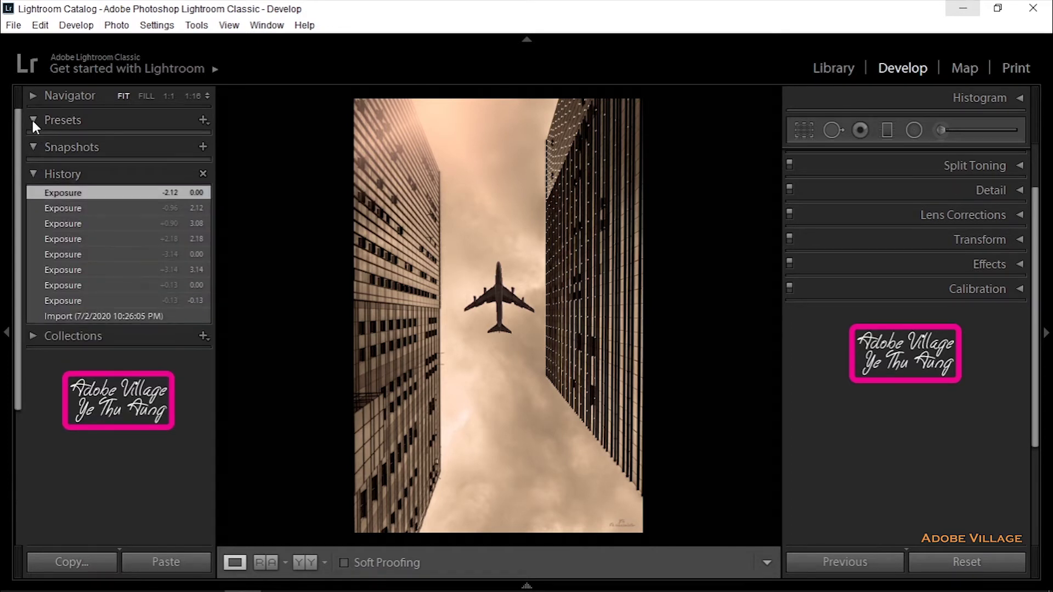
left_click(31, 96)
left_click(32, 97)
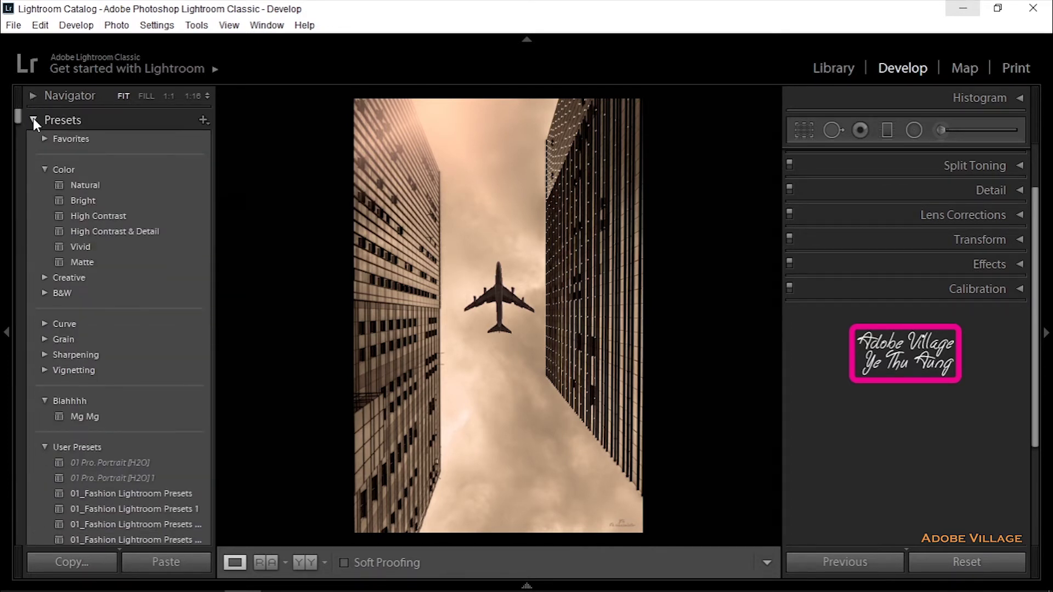
left_click(33, 120)
left_click(35, 145)
left_click(35, 169)
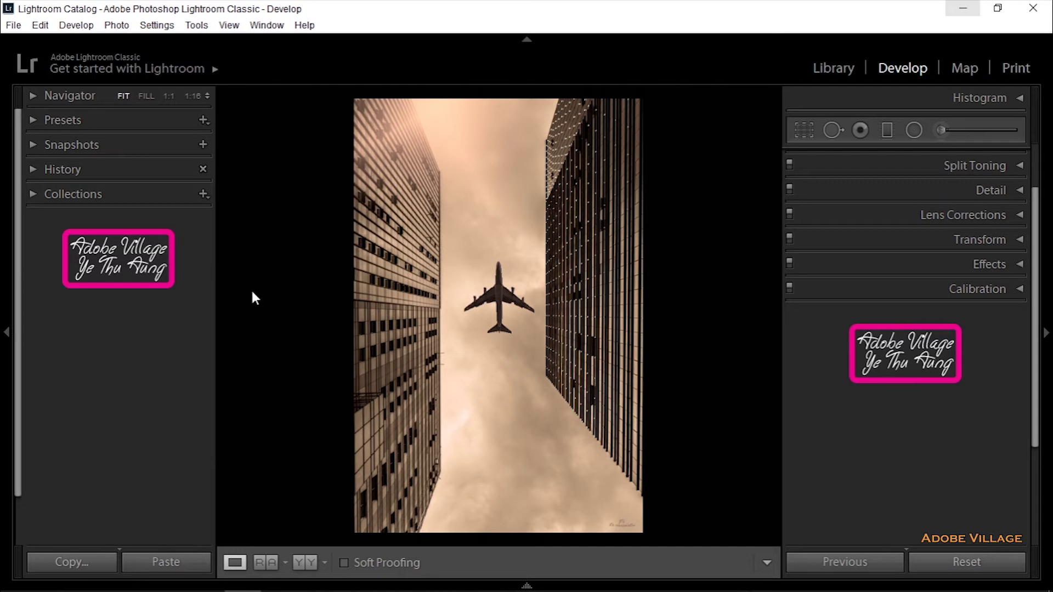
left_click(821, 72)
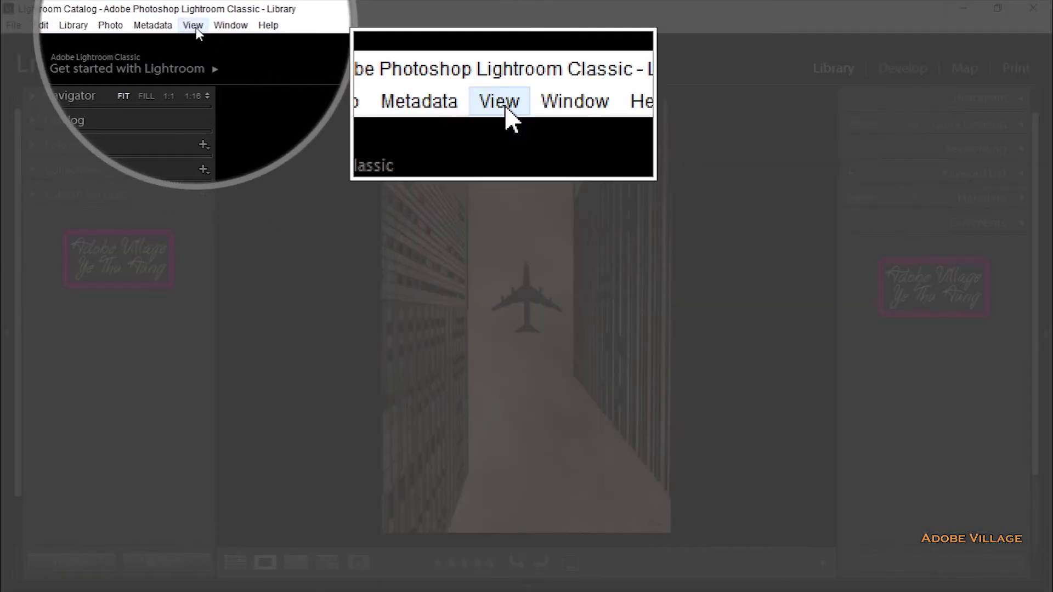
left_click(195, 28)
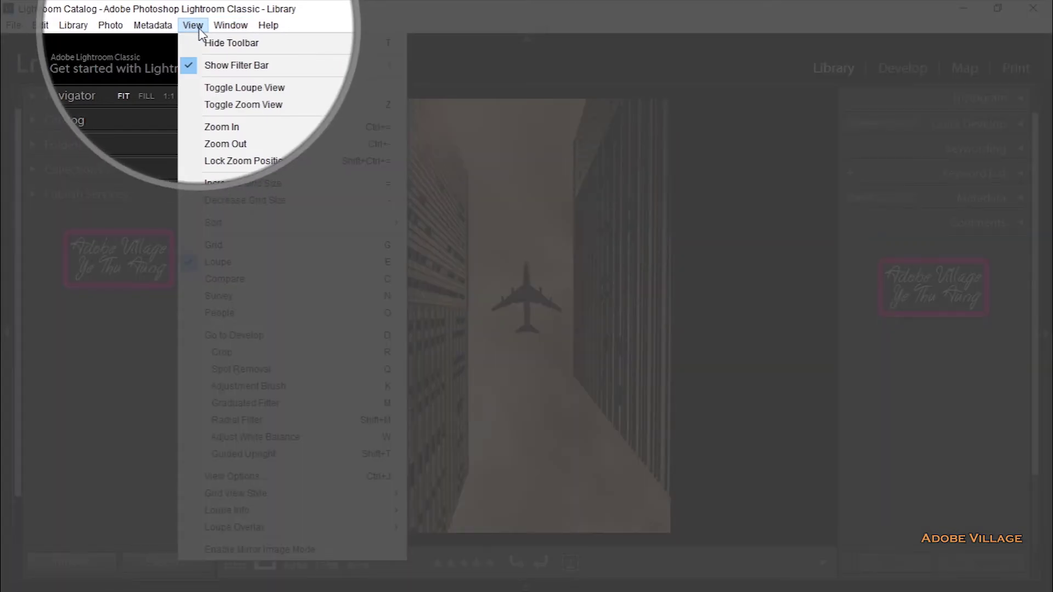
left_click(879, 64)
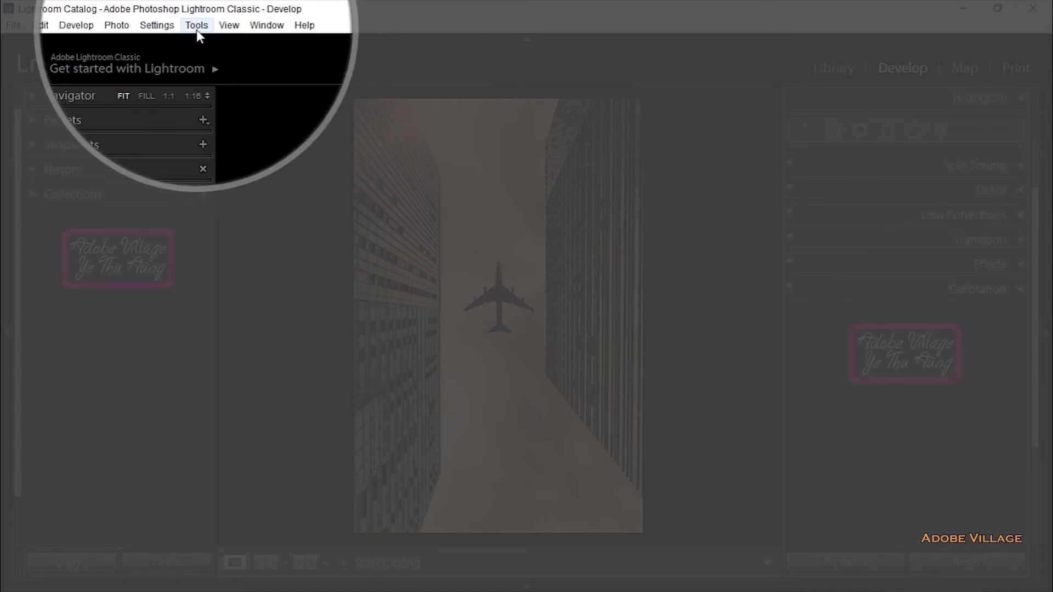
left_click(196, 29)
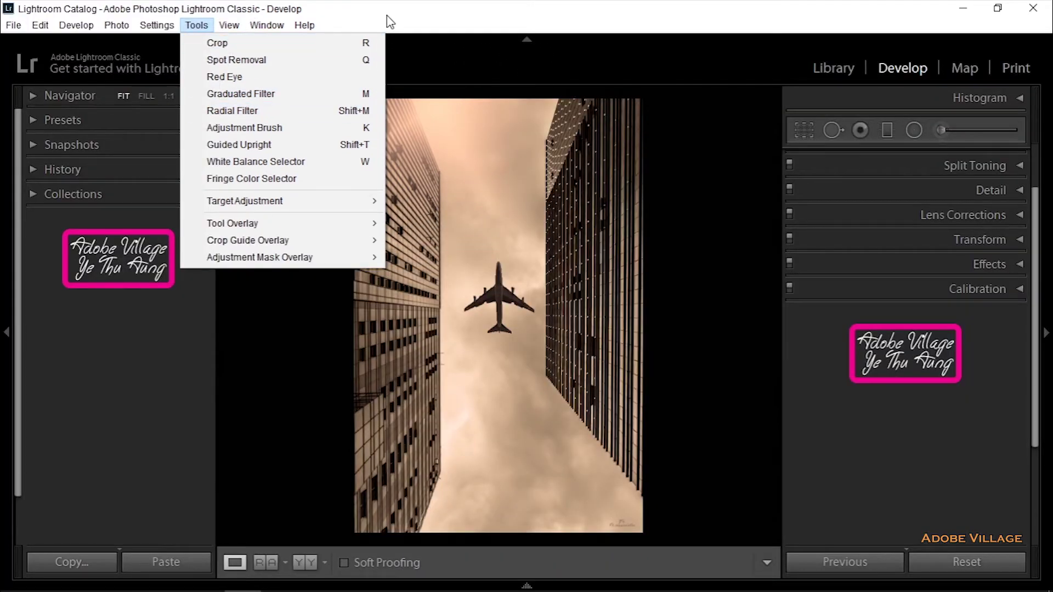
left_click(388, 21)
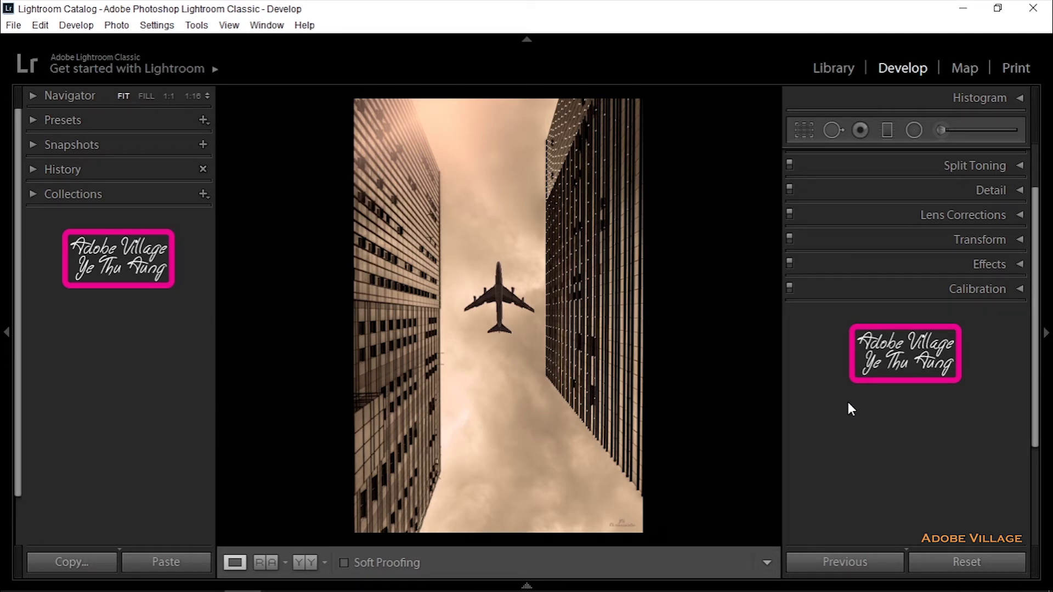
Try the None, Lightroom Shortcut PNG and My-Logo panel end marks in turn
right_click(812, 329)
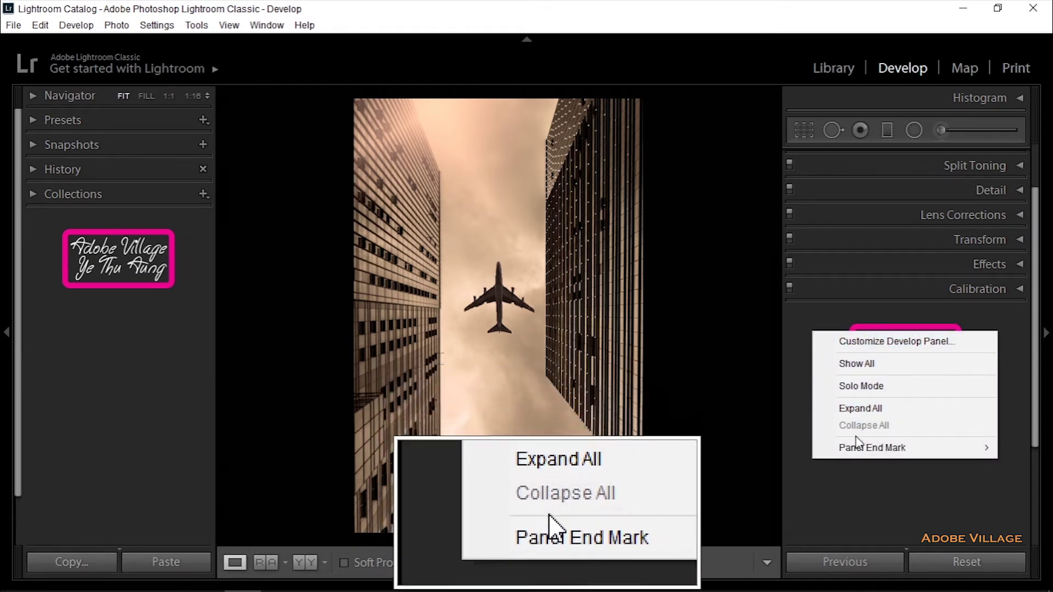
mouse_move(872, 447)
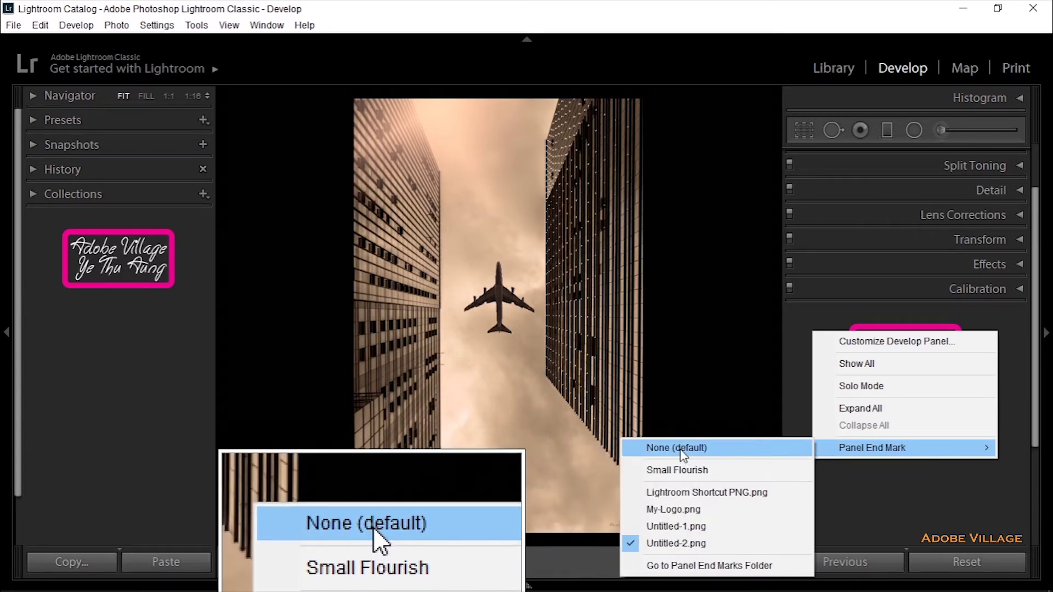
left_click(680, 448)
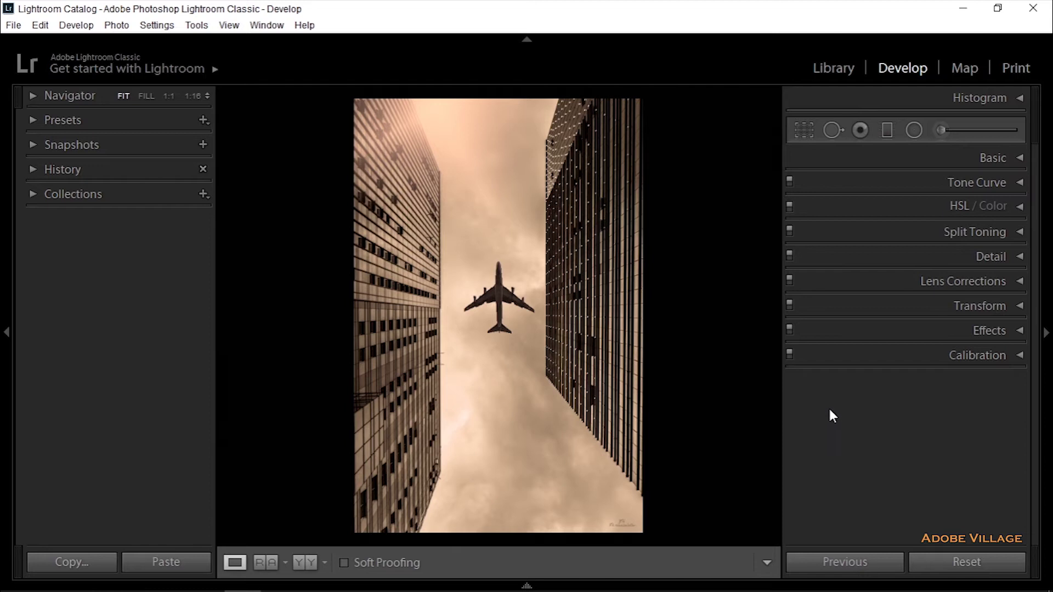
right_click(832, 410)
mouse_move(891, 525)
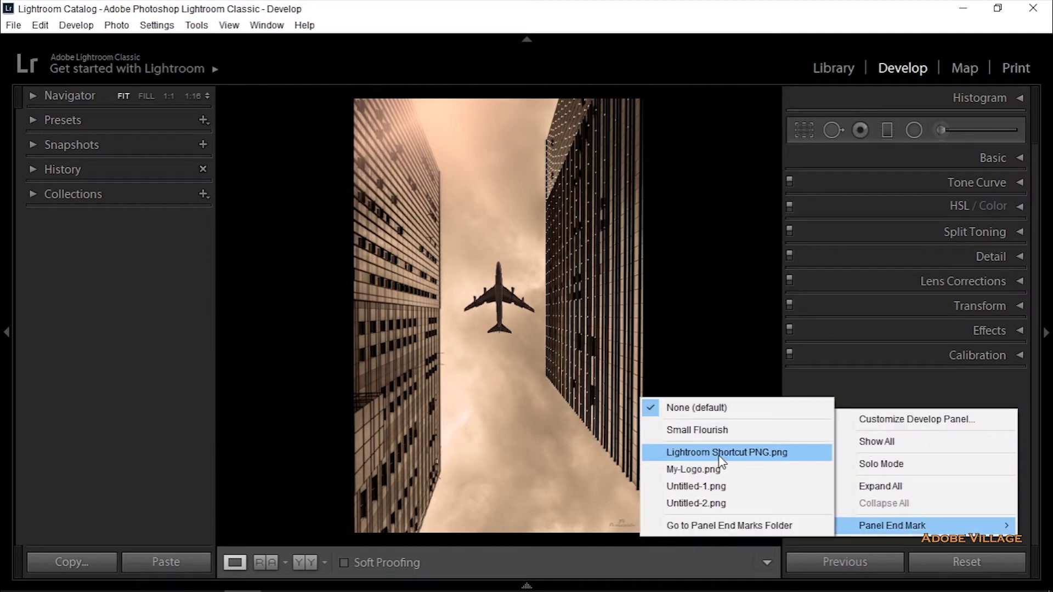
left_click(720, 453)
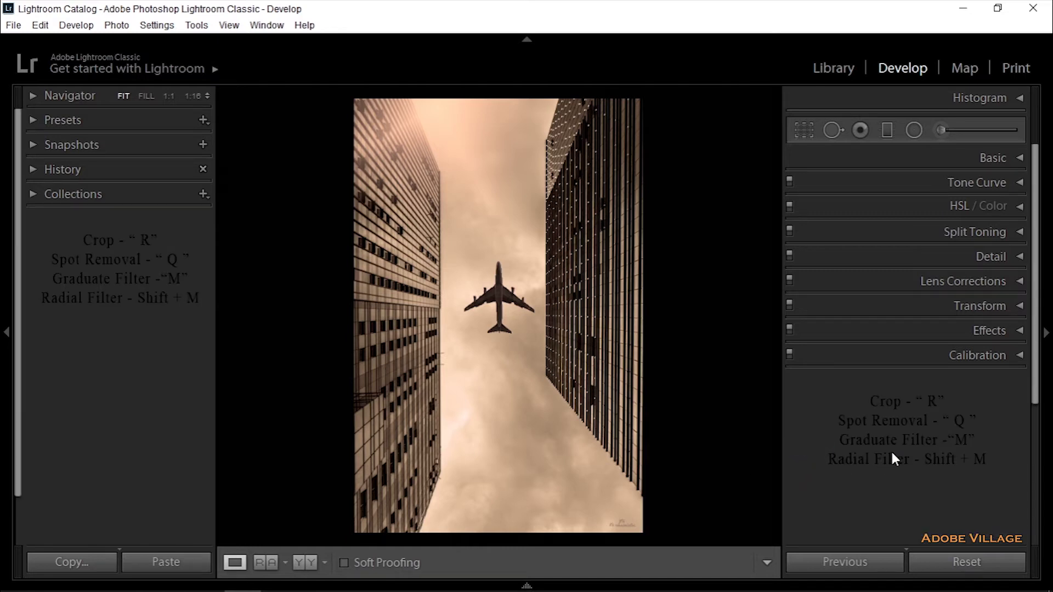
right_click(818, 407)
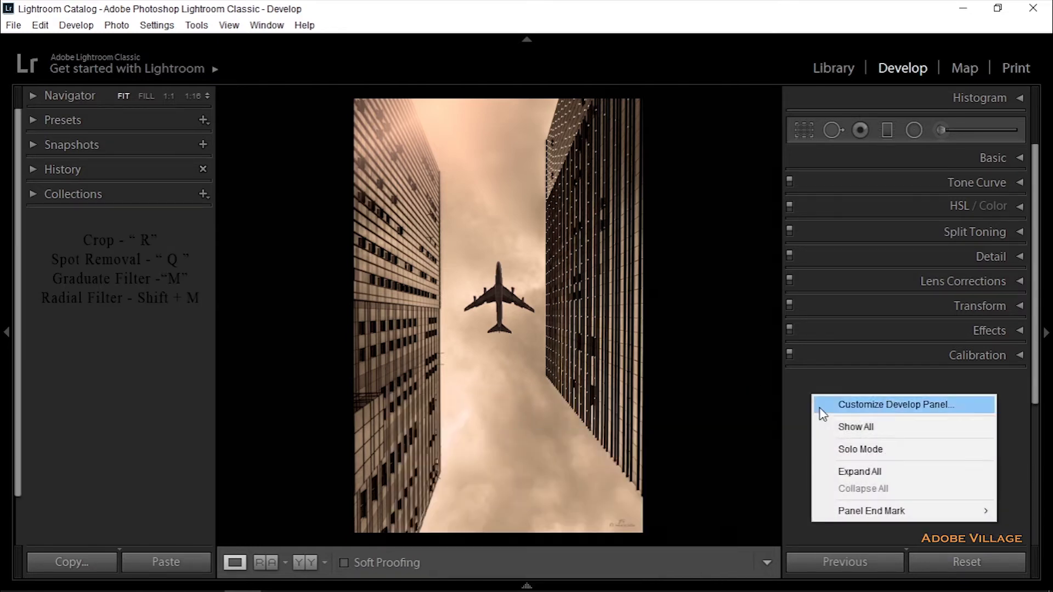
mouse_move(904, 511)
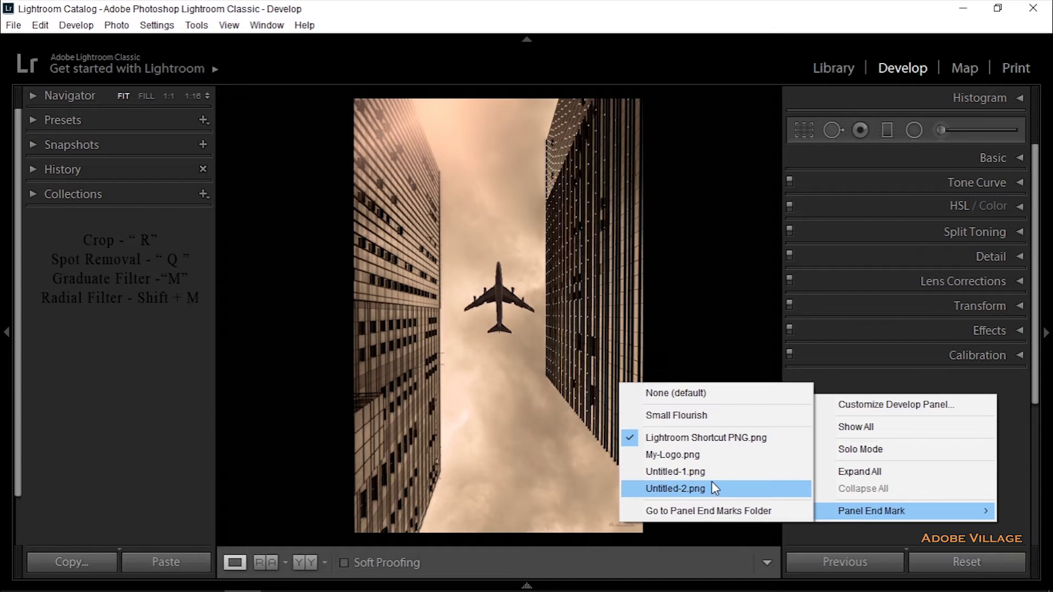
left_click(707, 463)
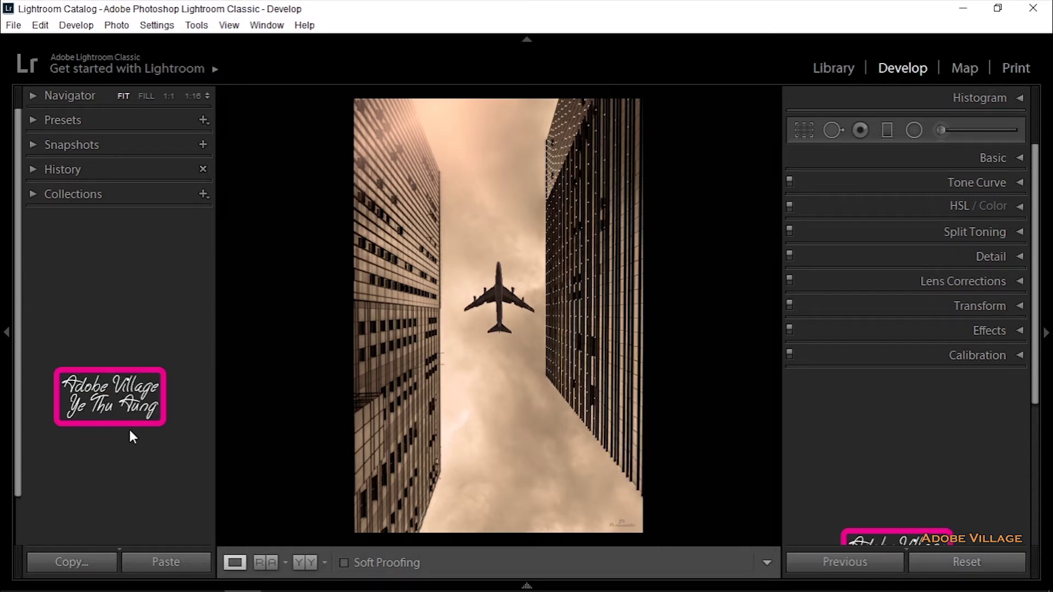
Set the panel end mark to Untitled-1.png and compare it with the Tools menu shortcuts
right_click(867, 403)
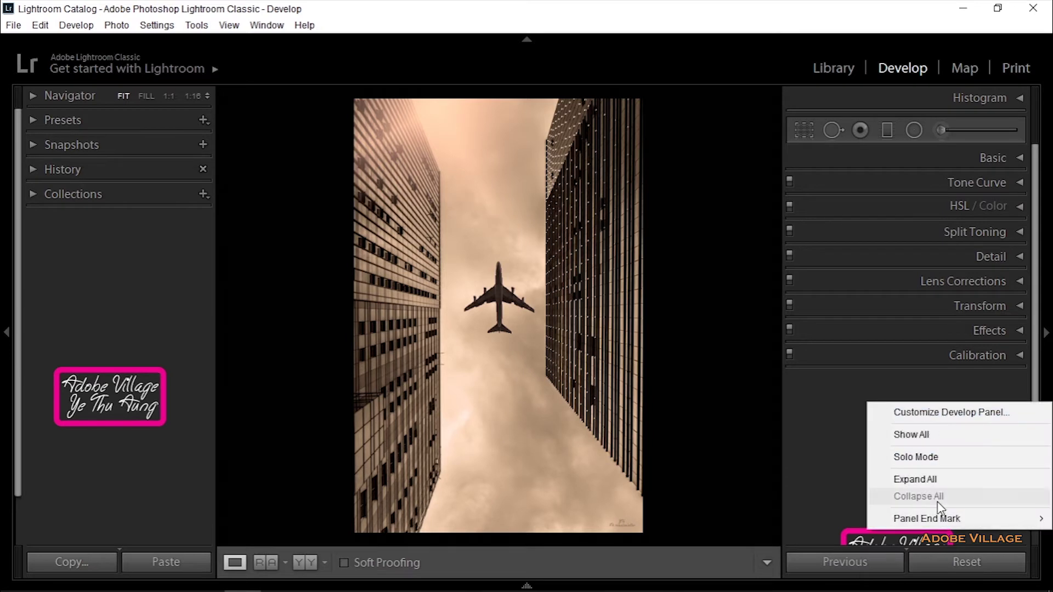
mouse_move(927, 518)
left_click(770, 480)
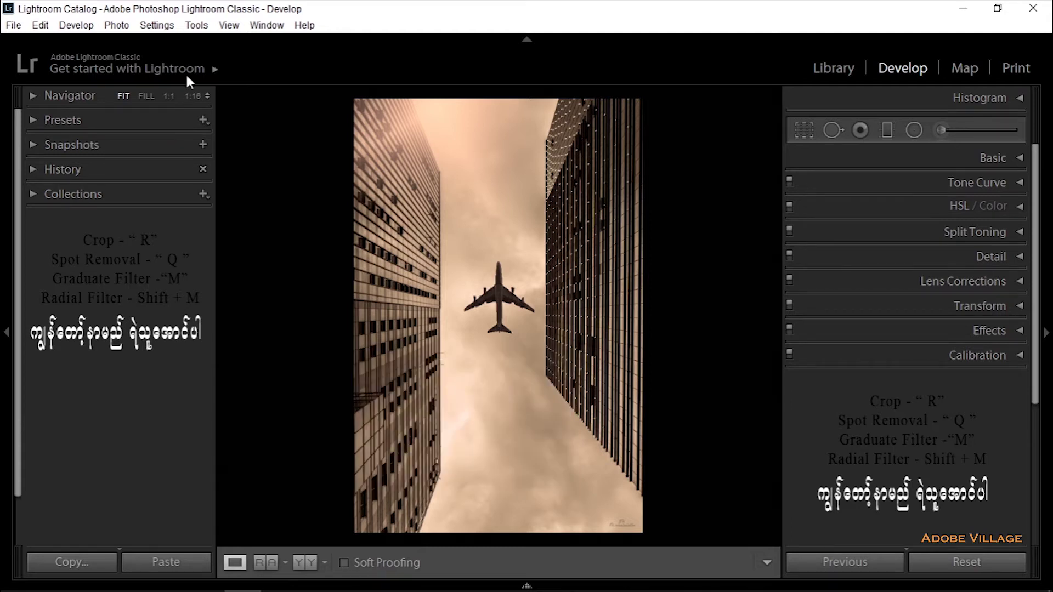
left_click(196, 25)
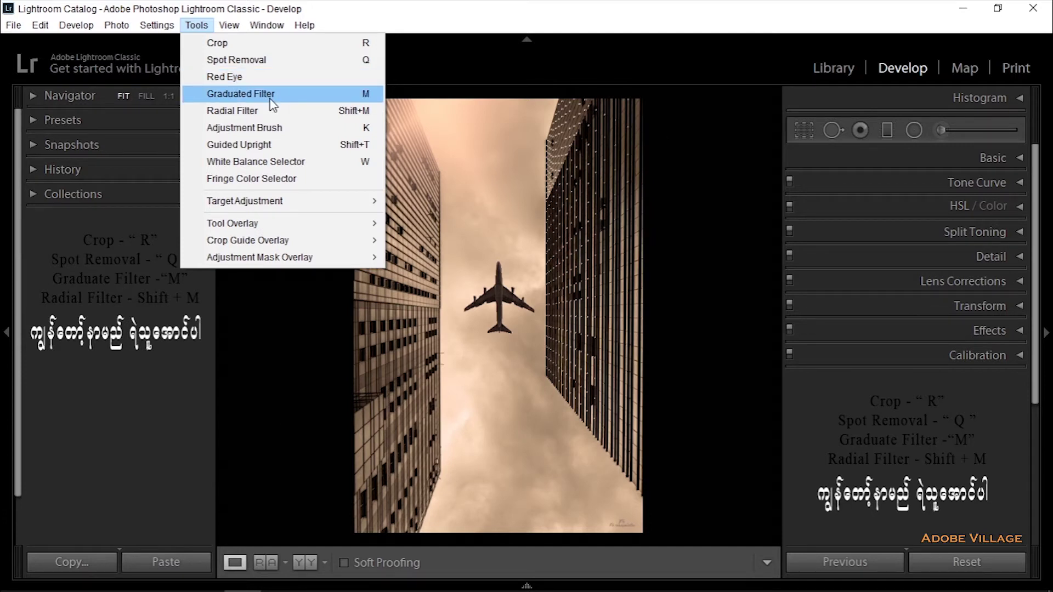
Browse the View menu, then close the menus to leave only the Develop panels visible
left_click(220, 29)
mouse_move(268, 217)
left_click(177, 422)
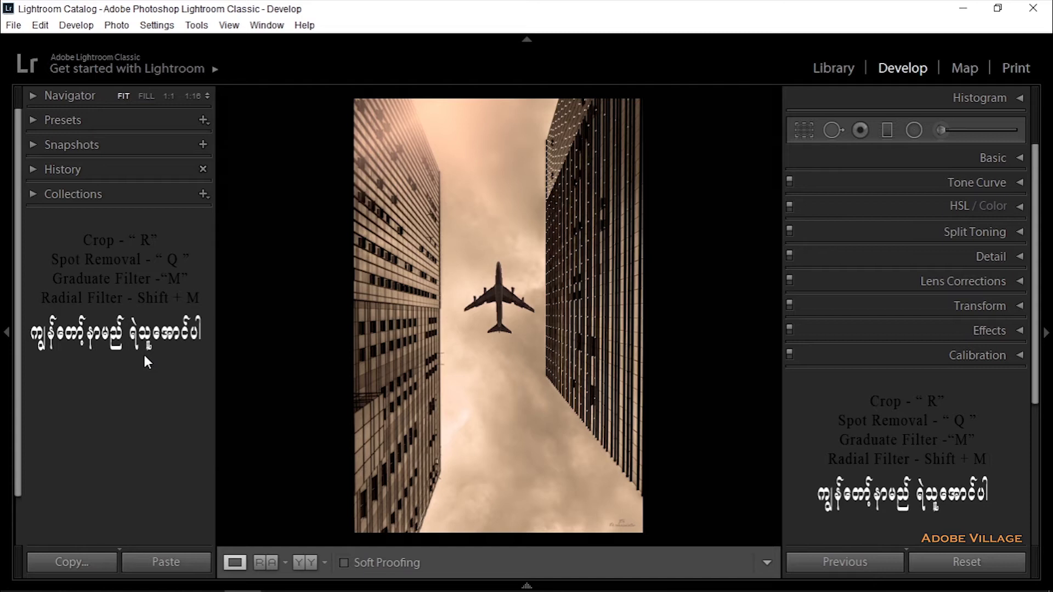
Use Go to Panel End Marks Folder, maximise Explorer, and open the Panel End Marks folder
right_click(147, 360)
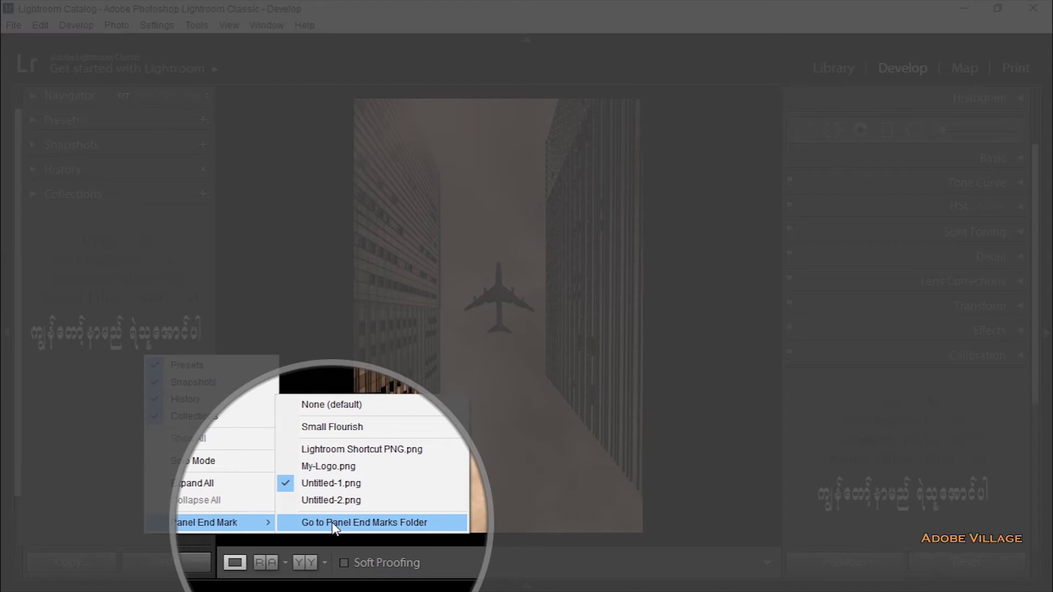
left_click(331, 522)
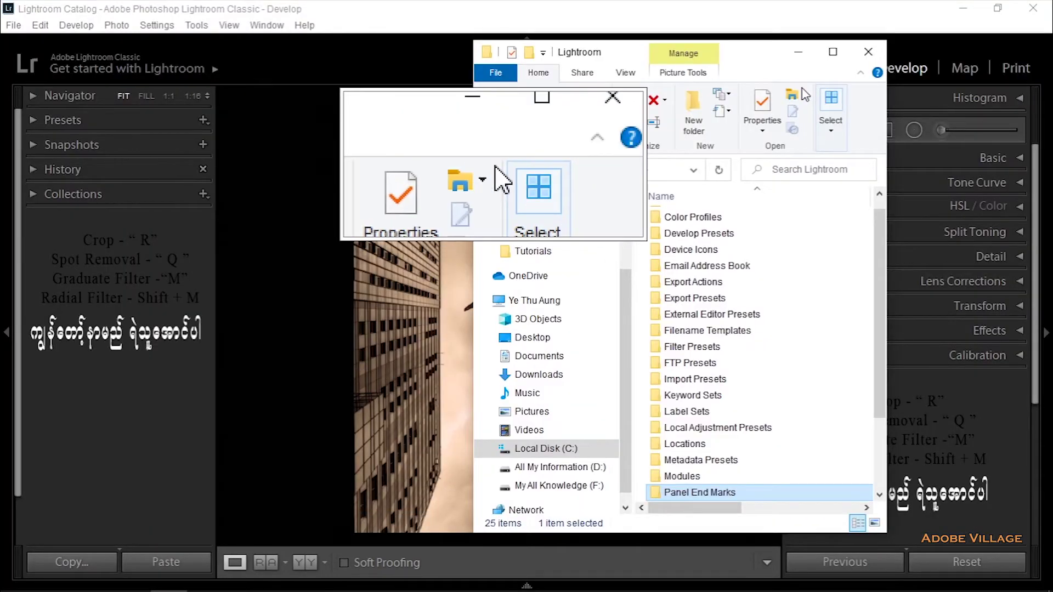
left_click(832, 52)
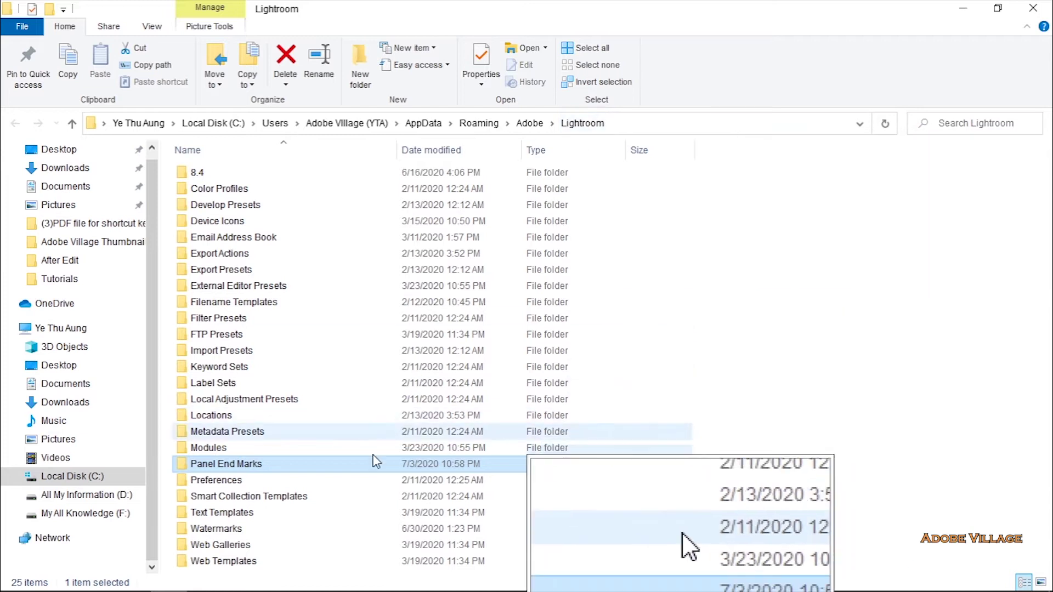
mouse_move(699, 492)
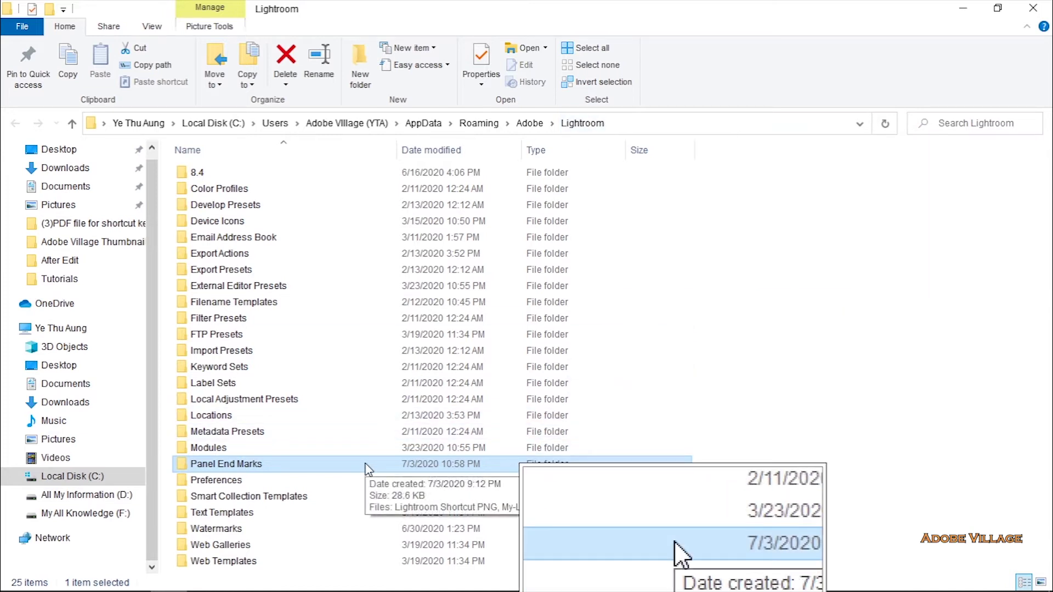
double_click(368, 467)
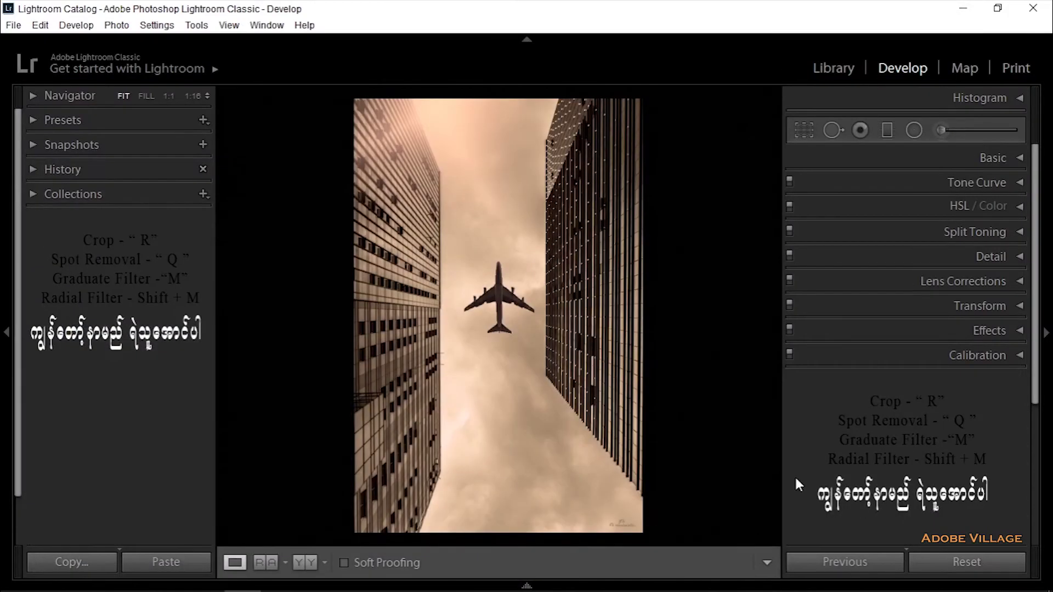
right_click(173, 391)
mouse_move(233, 557)
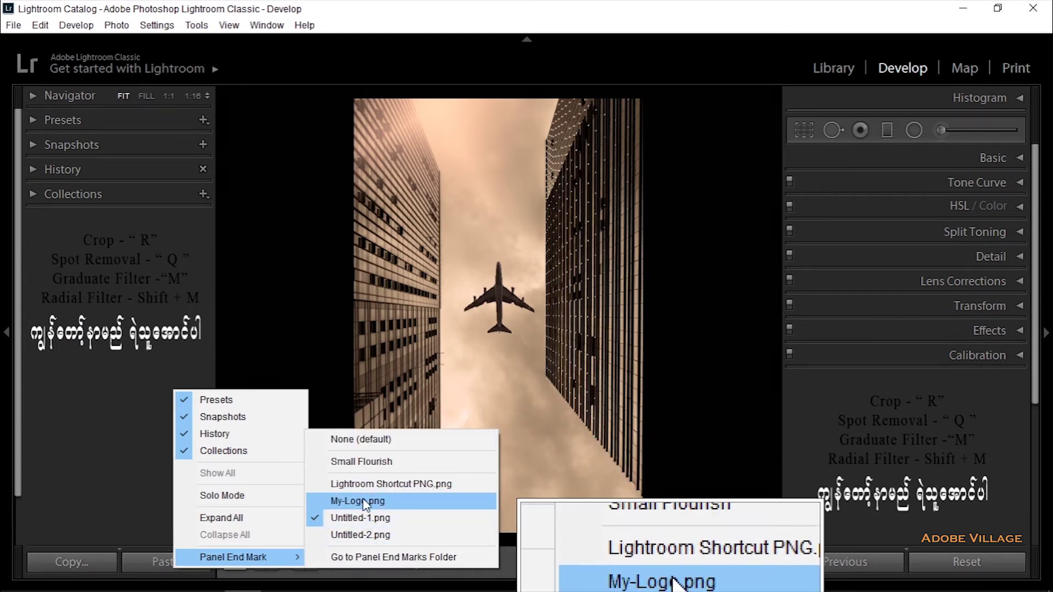
left_click(114, 439)
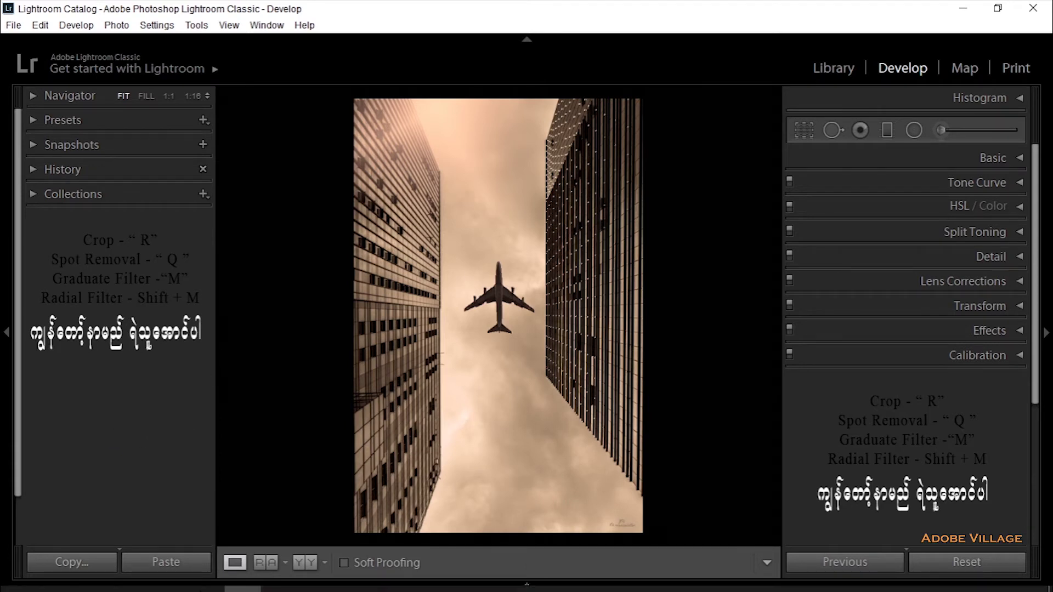
left_click(216, 521)
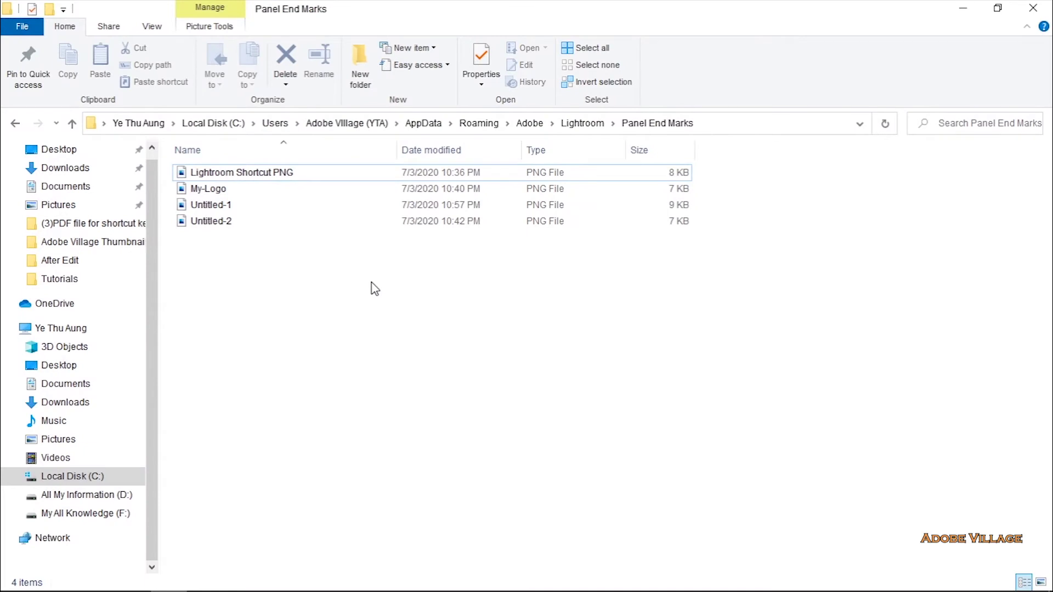
left_click(962, 8)
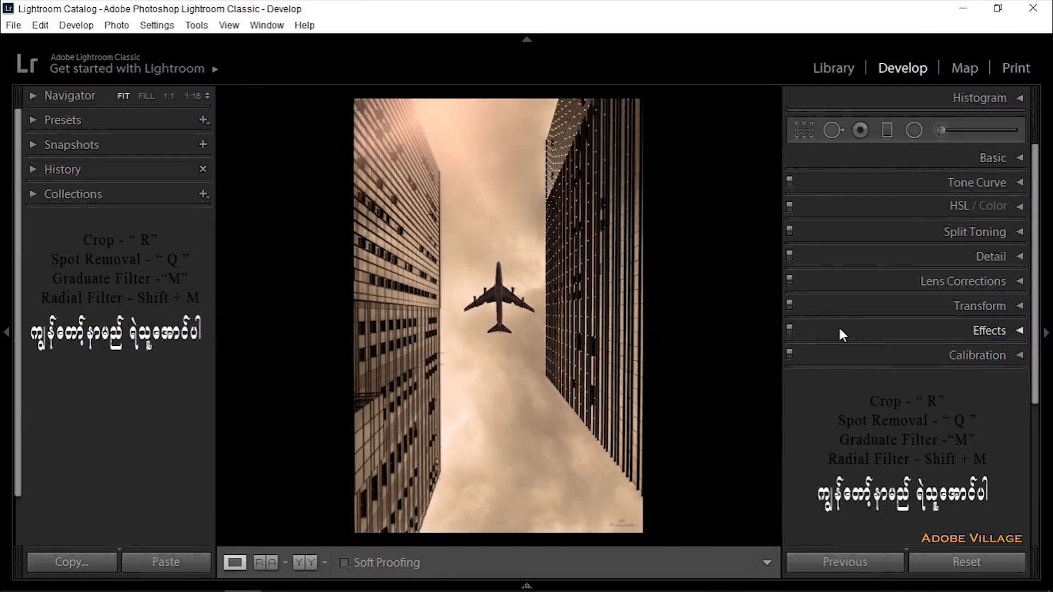
Bring Photoshop forward and start a new document via File > New
mouse_move(279, 577)
left_click(306, 532)
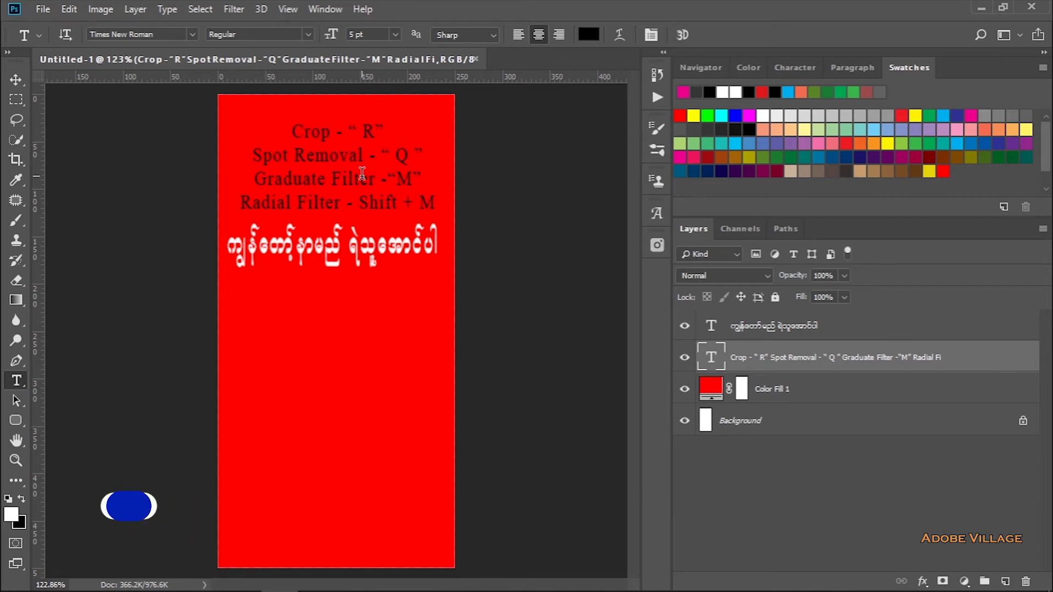
scroll(392, 164, "up", 1)
scroll(393, 163, "down", 1)
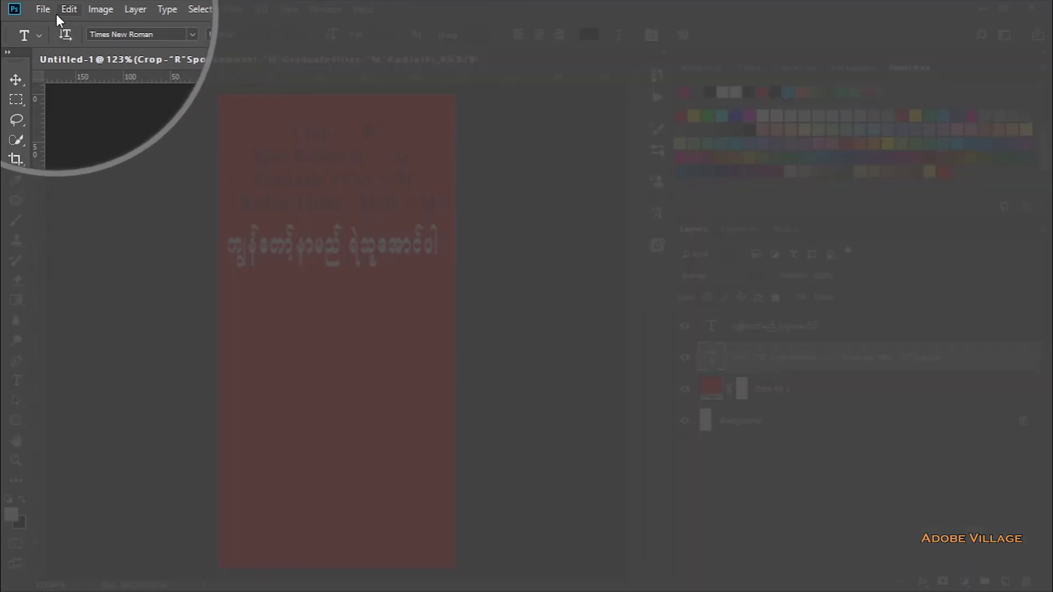
left_click(43, 9)
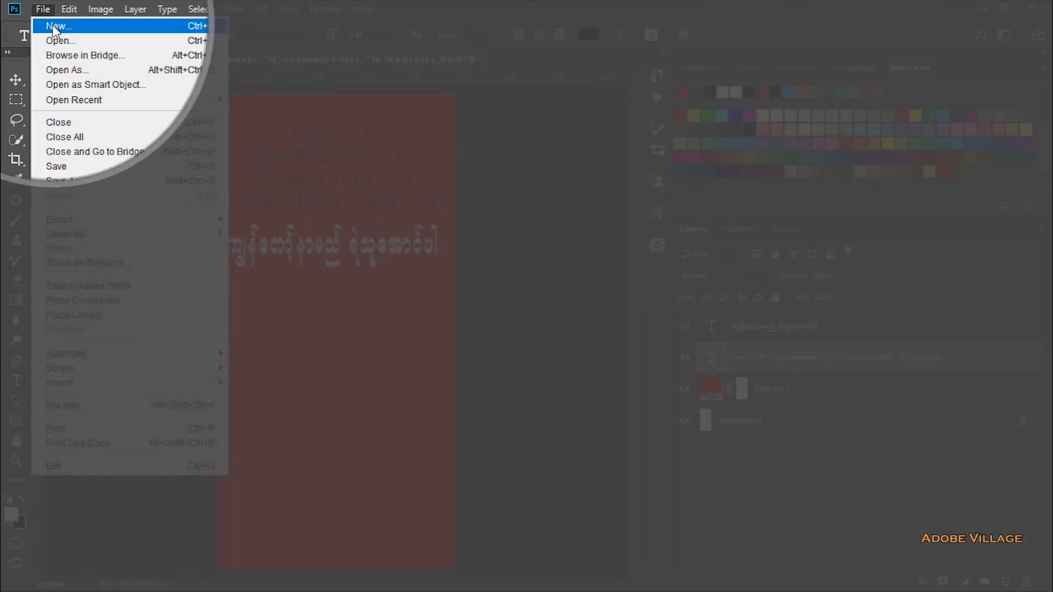
left_click(53, 26)
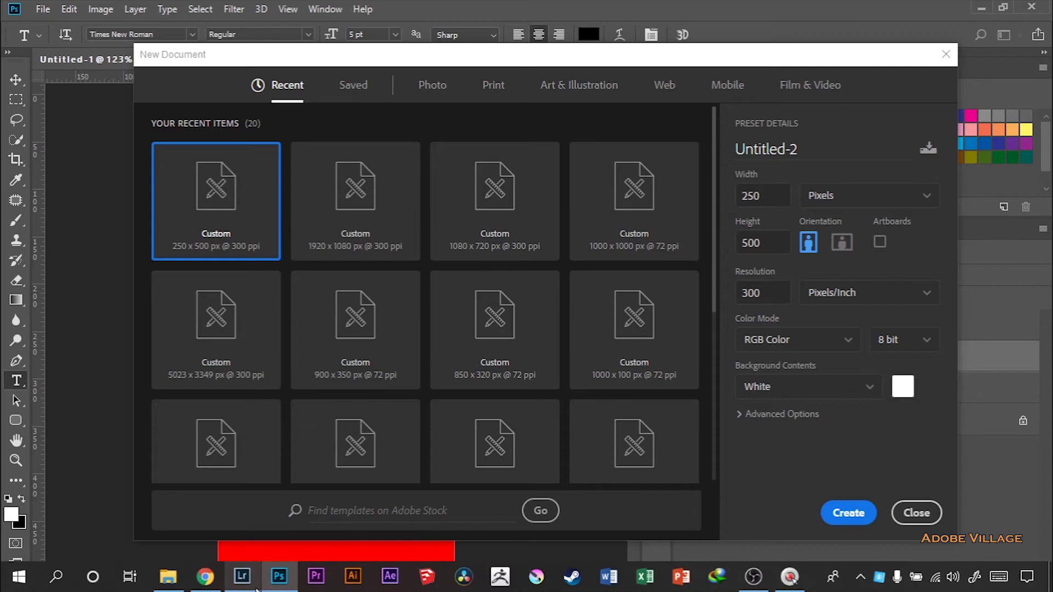
Set the new document to 250 × 500 pixels at 300 ppi and create it
left_click(250, 543)
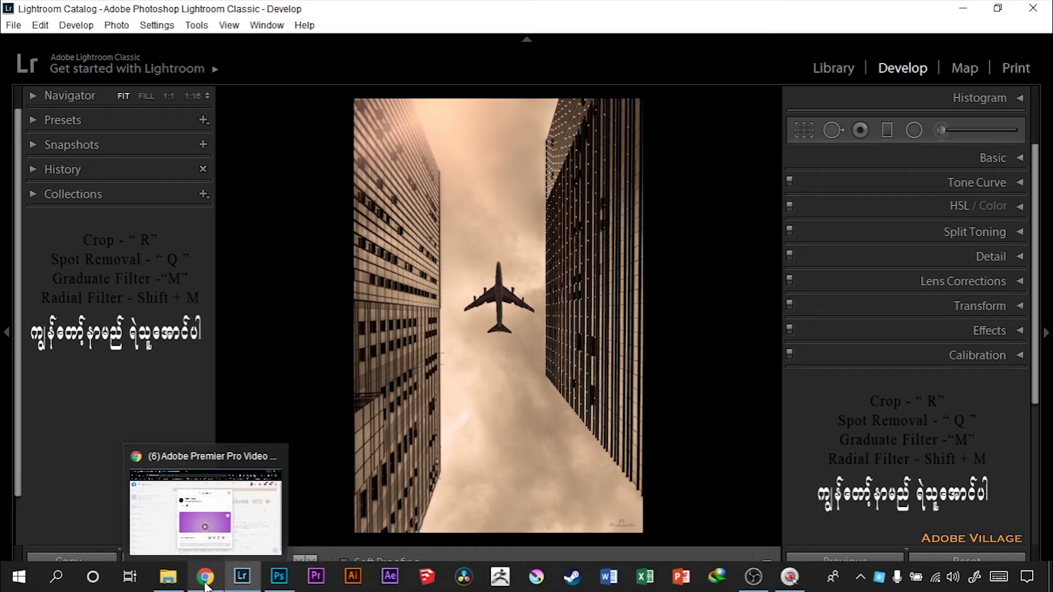
left_click(279, 575)
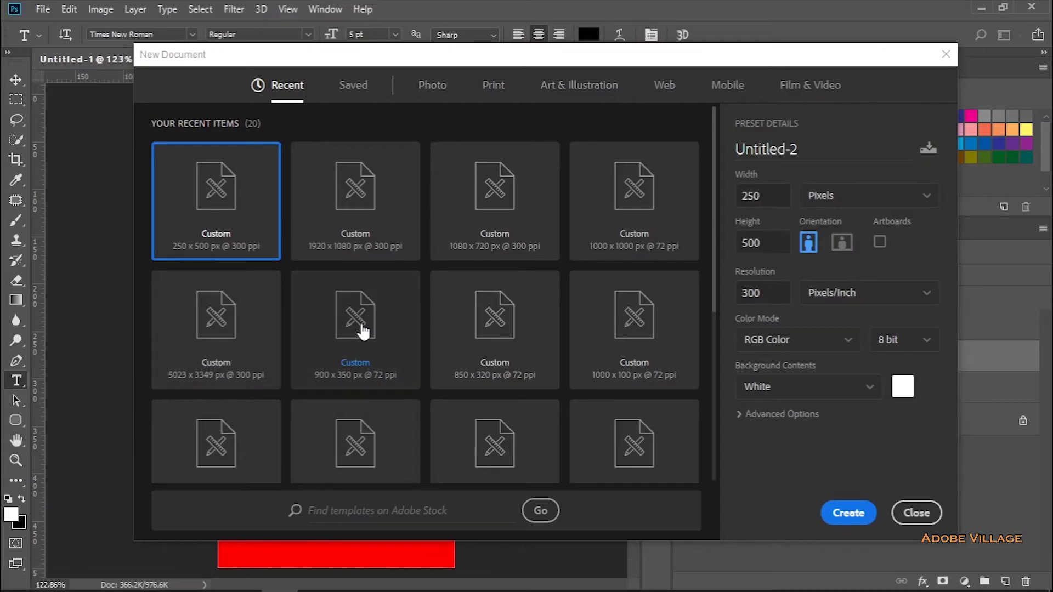
double_click(776, 197)
left_click(775, 196)
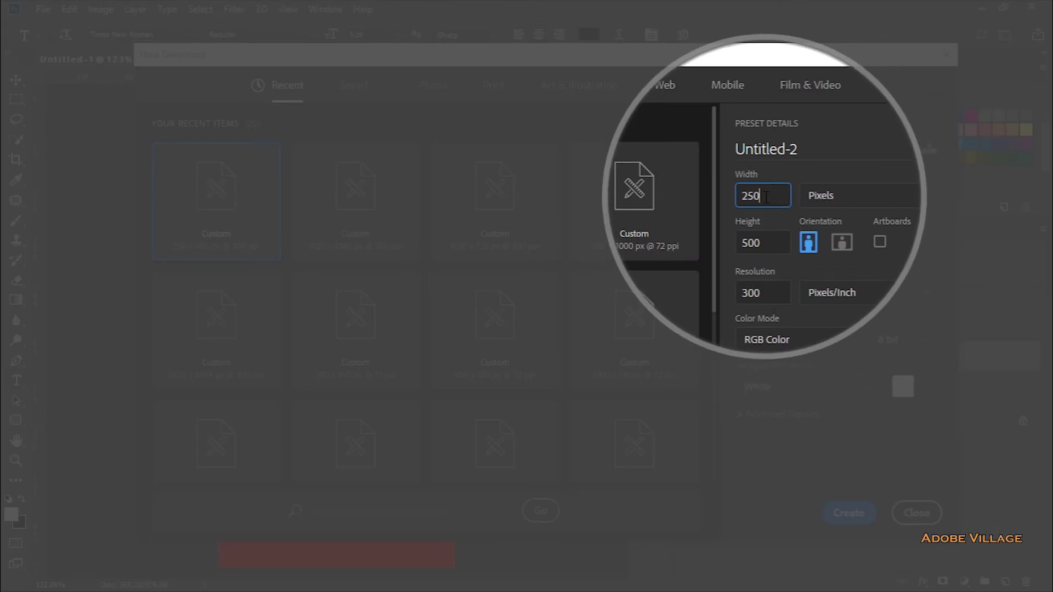
double_click(769, 246)
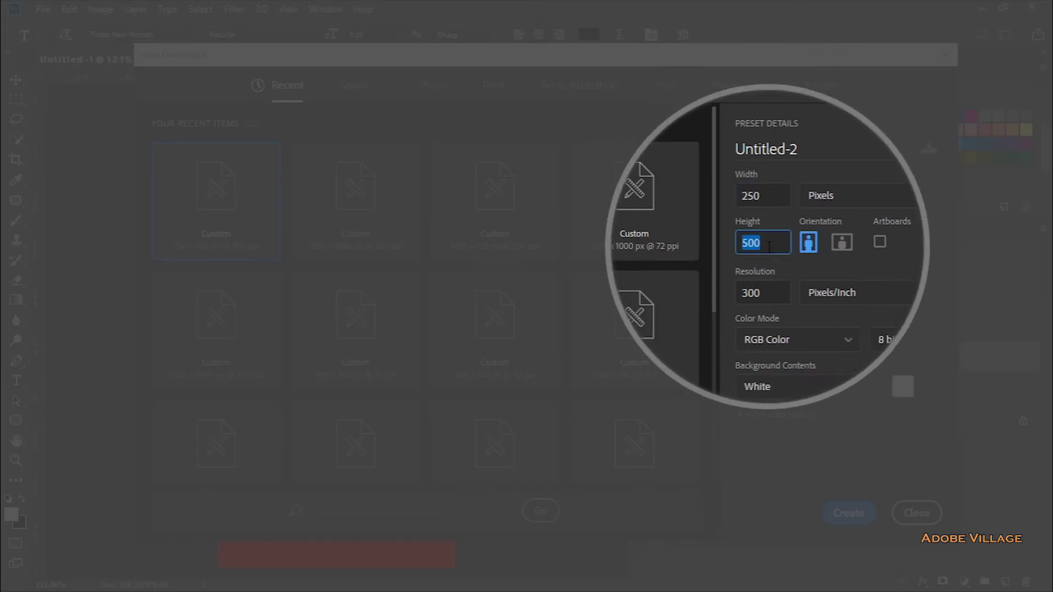
double_click(769, 197)
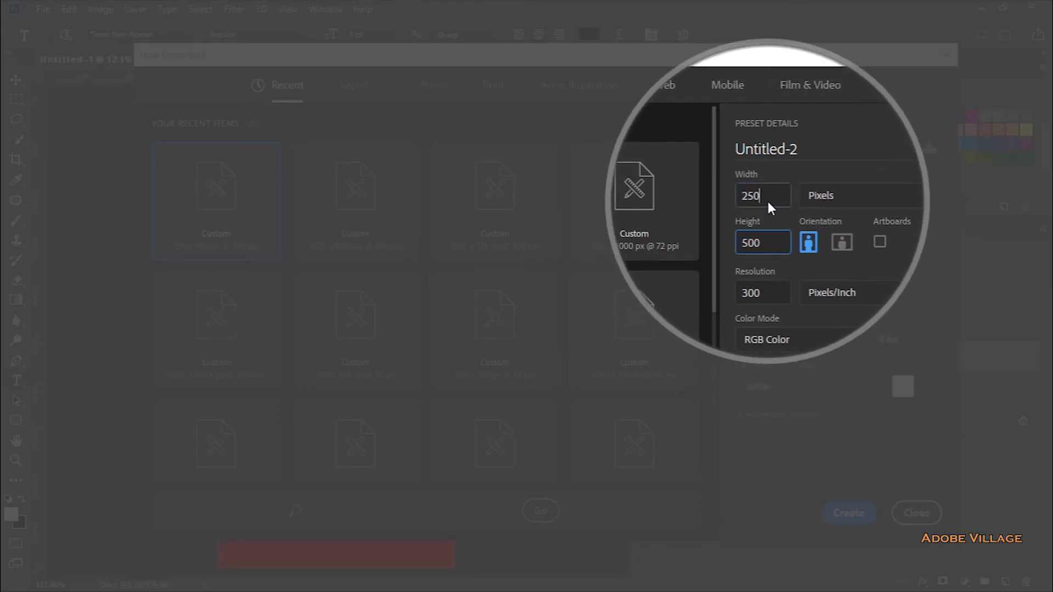
left_click(769, 201)
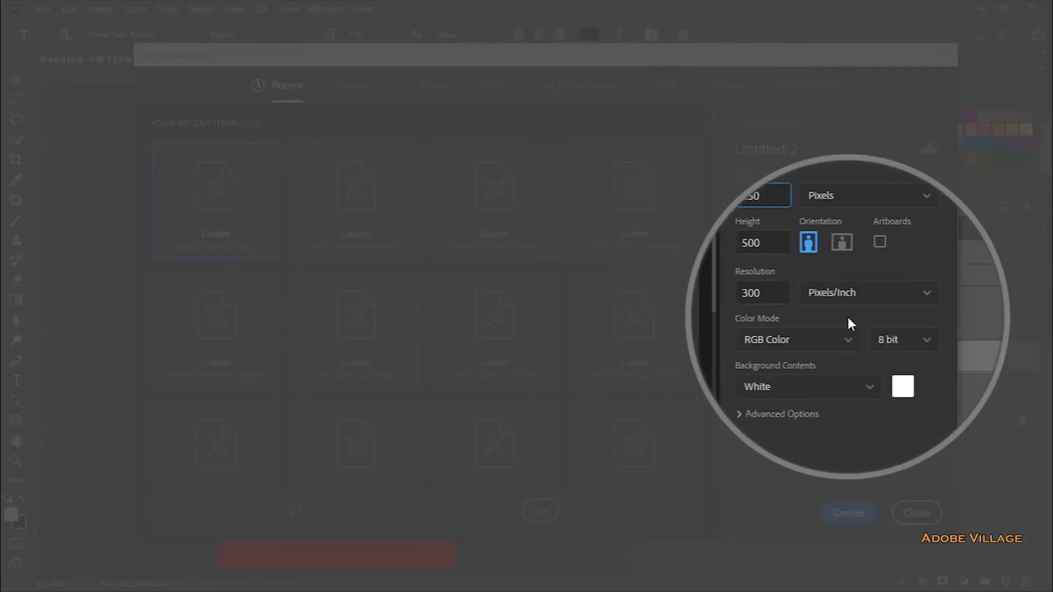
left_click(850, 515)
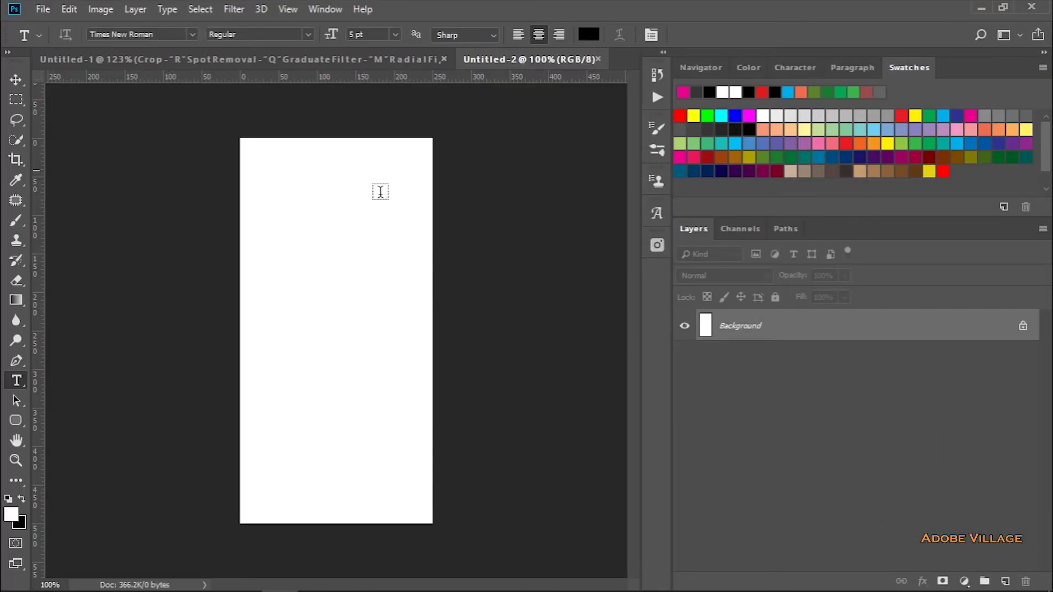
Add a new layer and type 'Blah Blah Blah' near the top of the page
left_click(1005, 582)
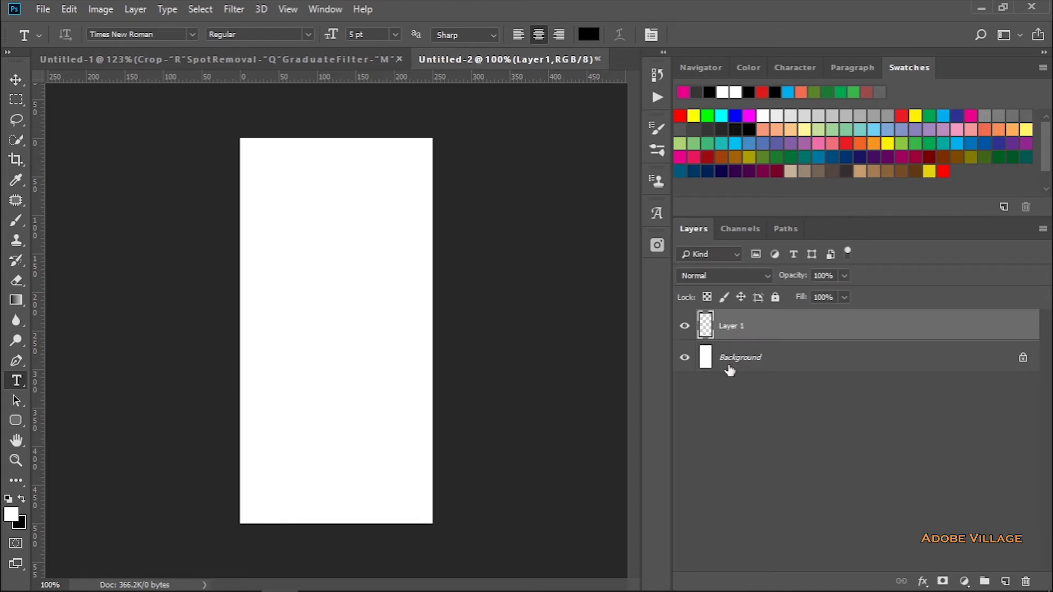
left_click(261, 181)
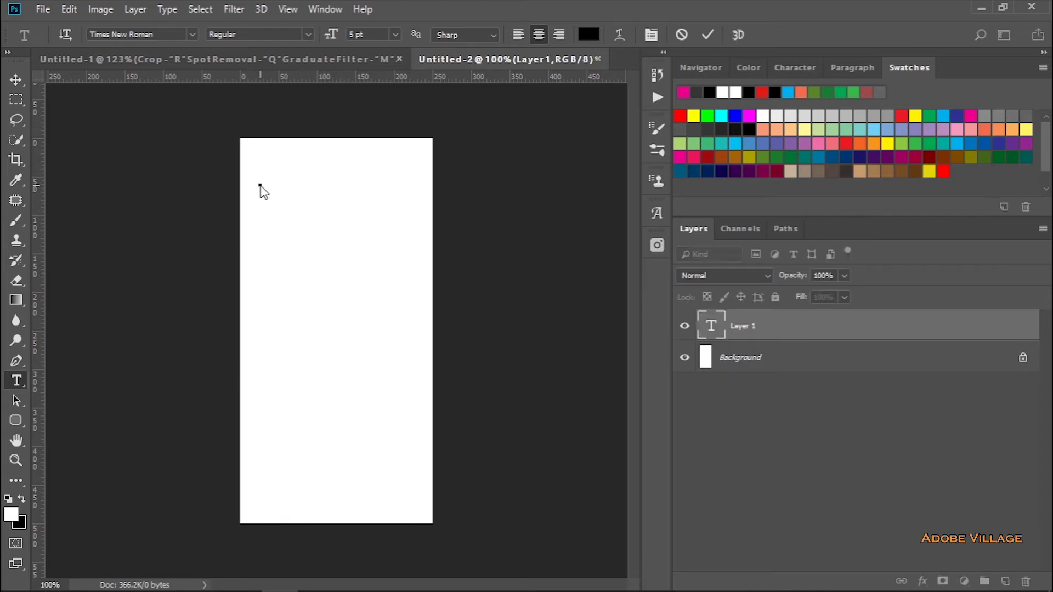
type("Blas")
key("BackSpace")
type("h Blah Bla")
key("BackSpace")
key("BackSpace")
key("BackSpace")
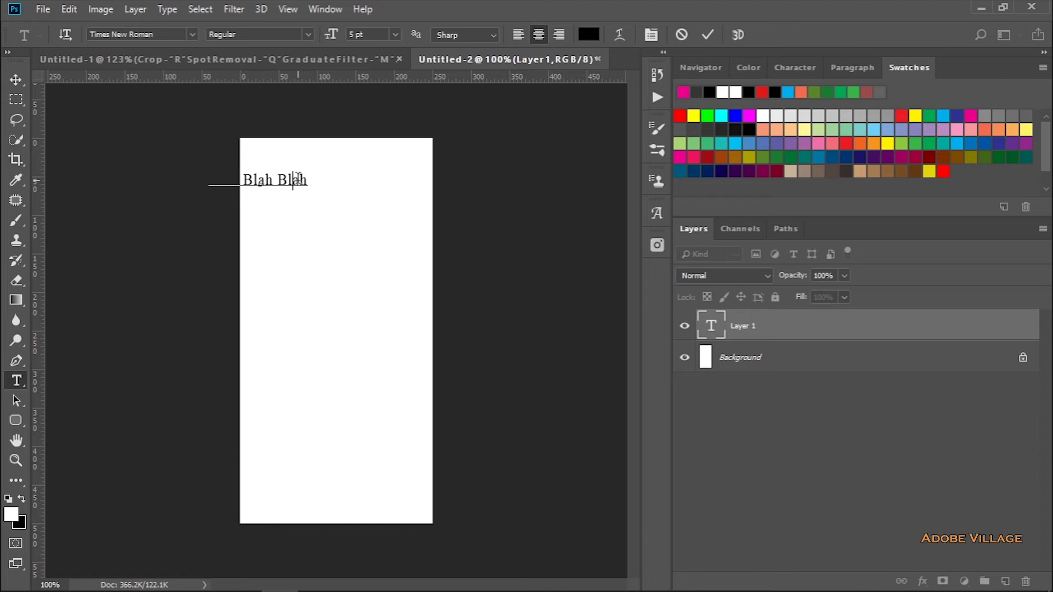
Move the text block to the horizontal centre near the top of the page
key("ctrl")
left_click_drag(300, 185, 364, 187)
type("Blah")
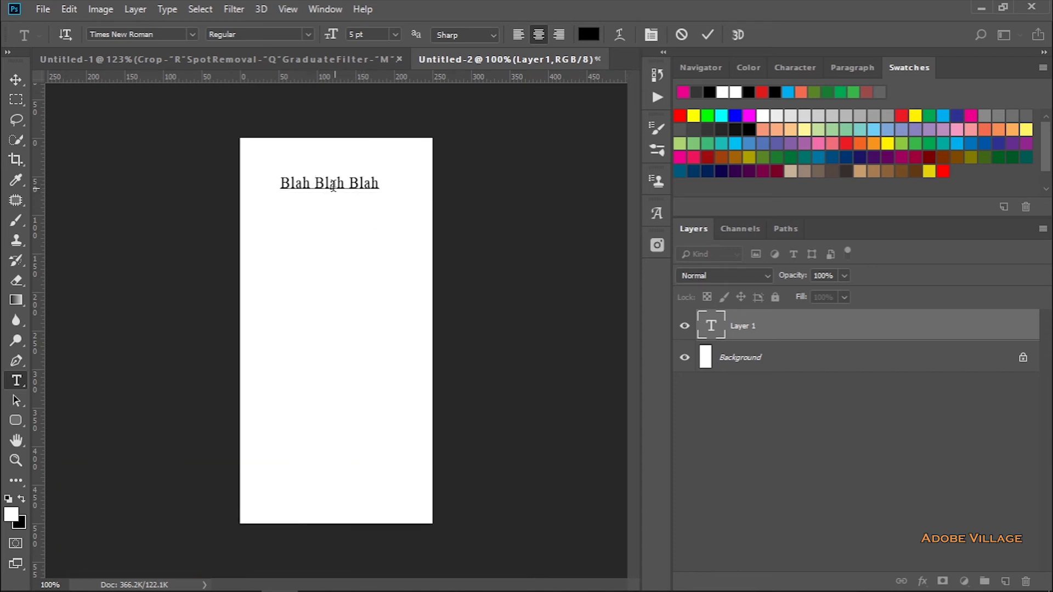
left_click_drag(334, 188, 332, 167)
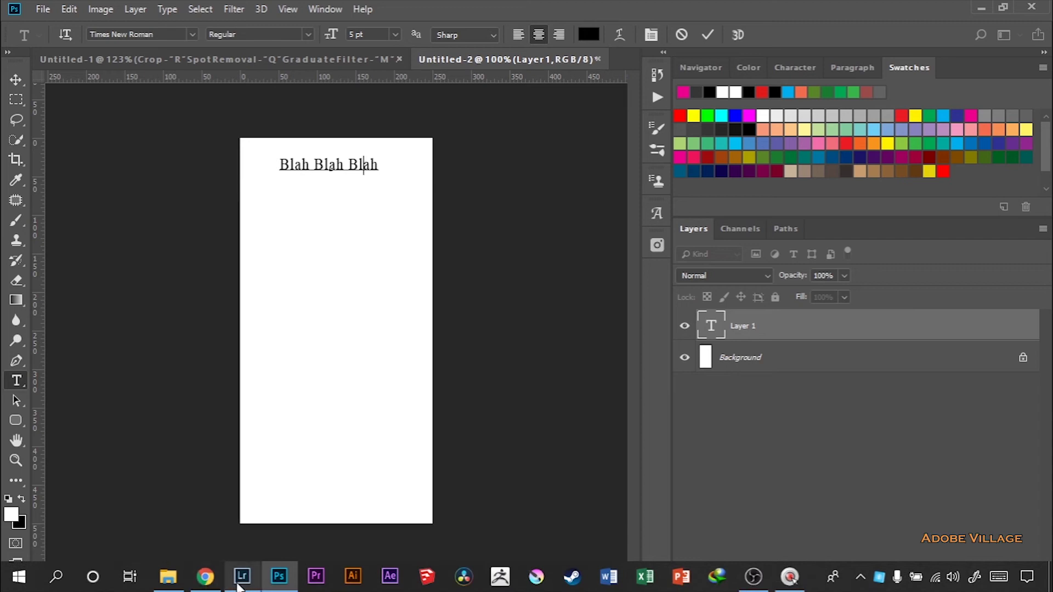
left_click(233, 535)
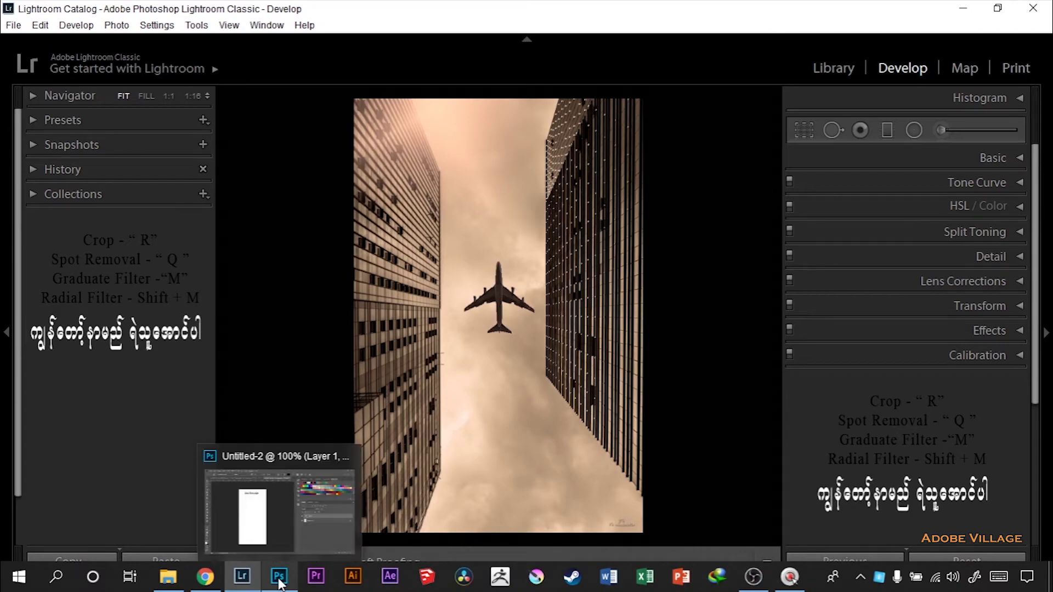
left_click(278, 576)
left_click_drag(337, 168, 335, 472)
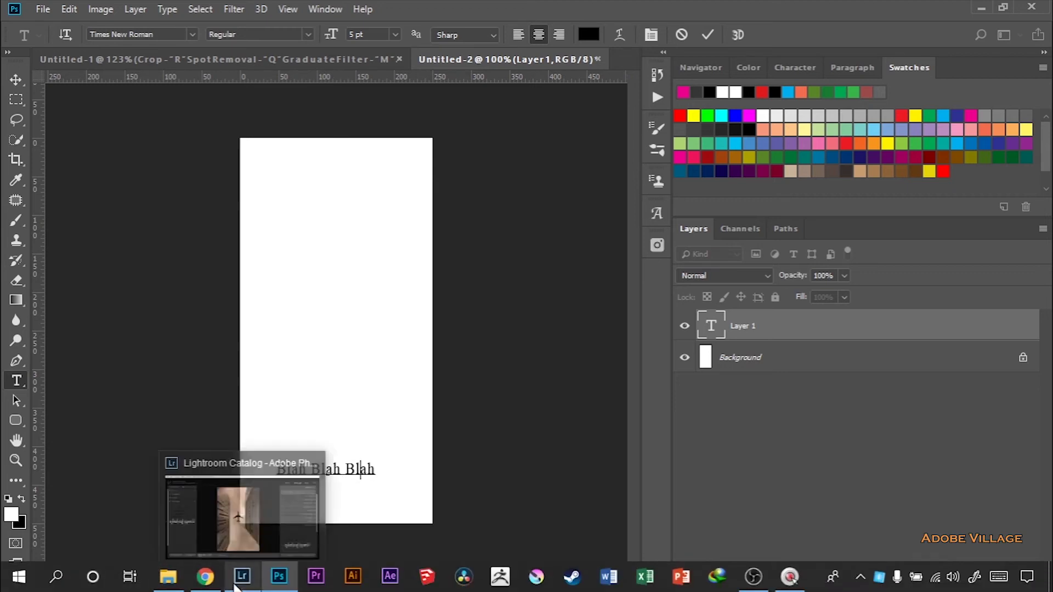
mouse_move(241, 576)
left_click(200, 520)
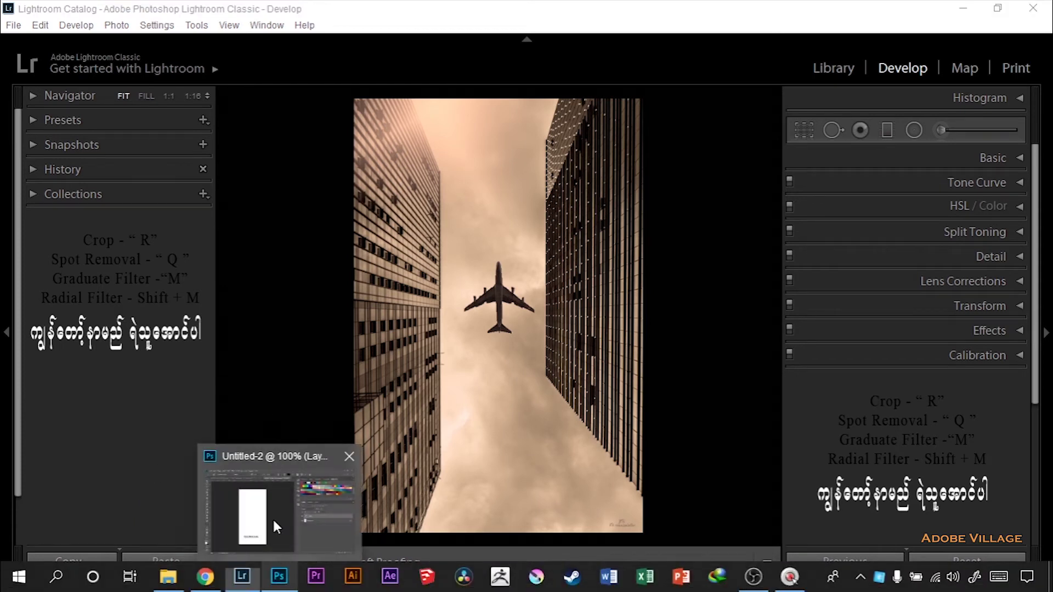
mouse_move(278, 577)
left_click(272, 518)
left_click_drag(325, 485, 336, 166)
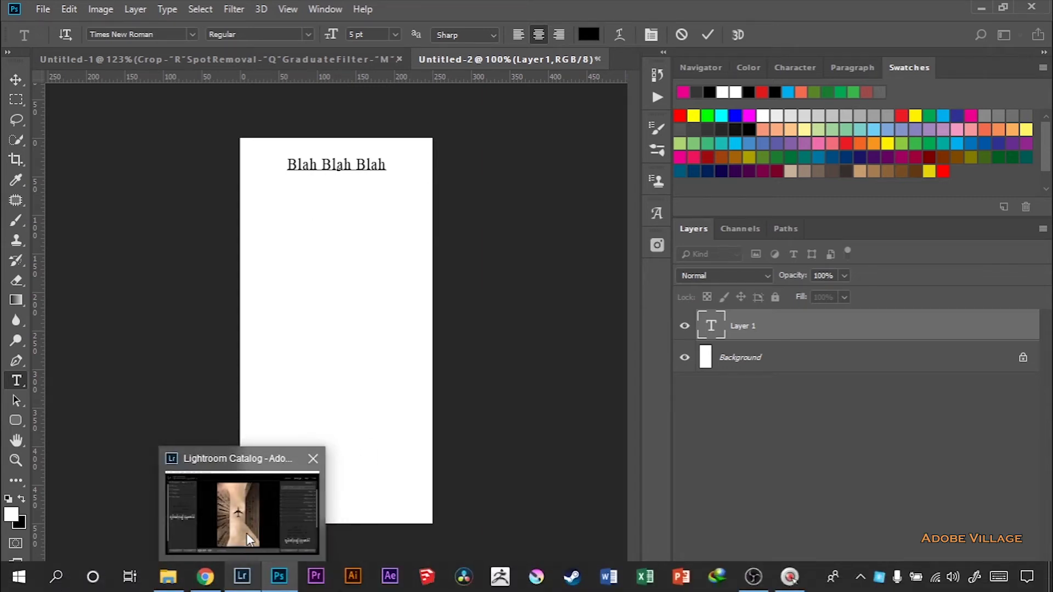
left_click(245, 532)
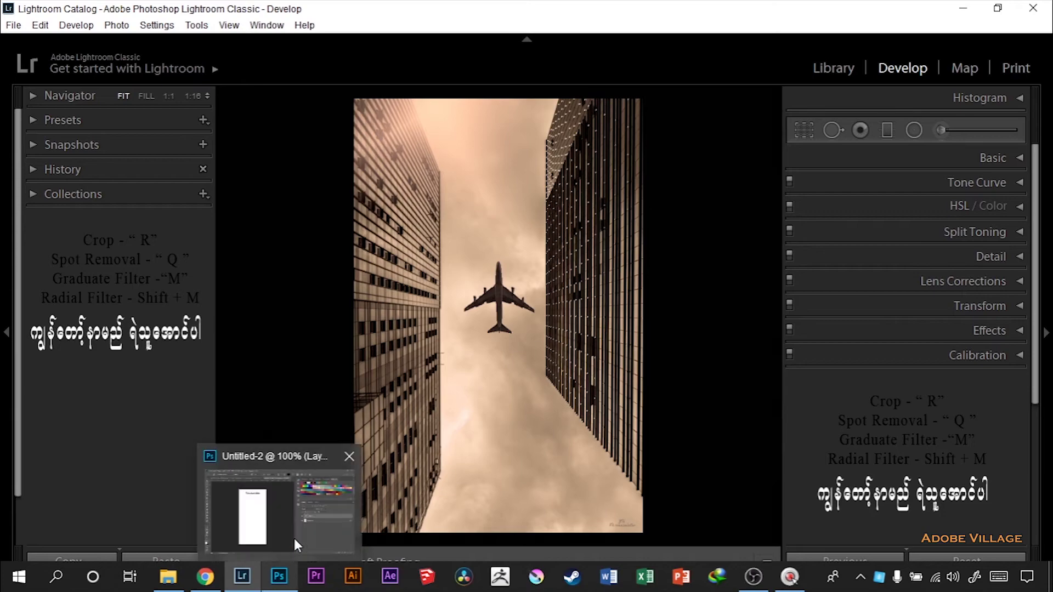
left_click(293, 535)
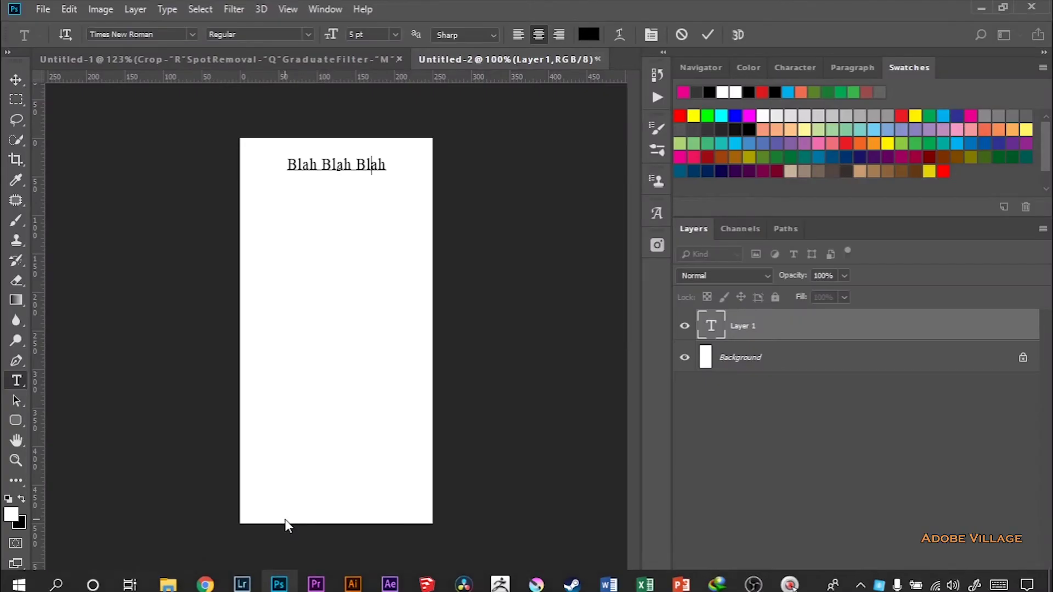
Select all the Blah Blah Blah text, set its colour to #ffffff, and commit it
double_click(293, 164)
key("ctrl+a")
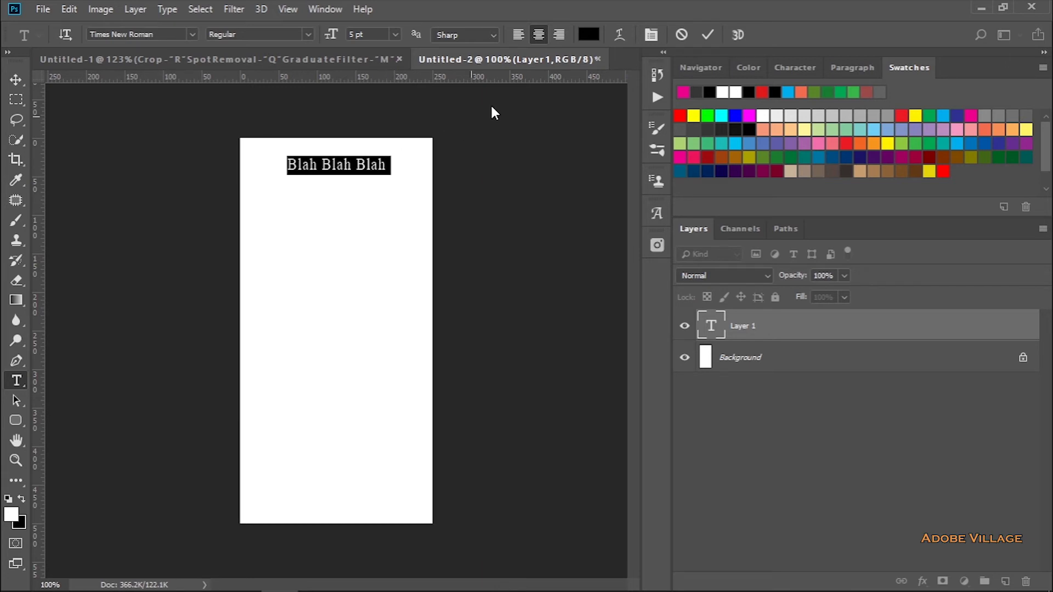
left_click(589, 35)
type("fc0000")
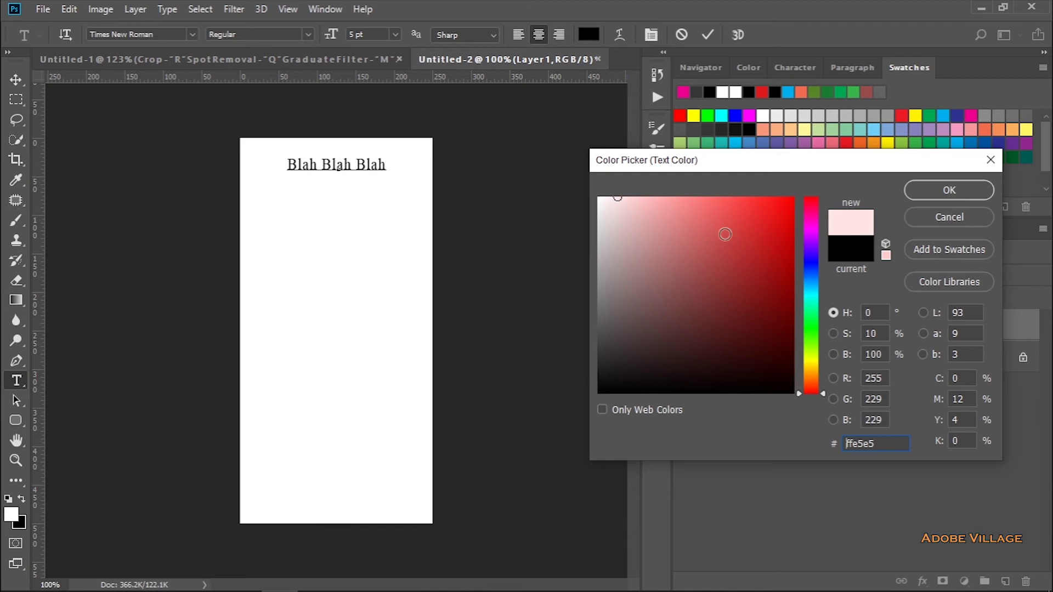
left_click(769, 229)
type("ffffff")
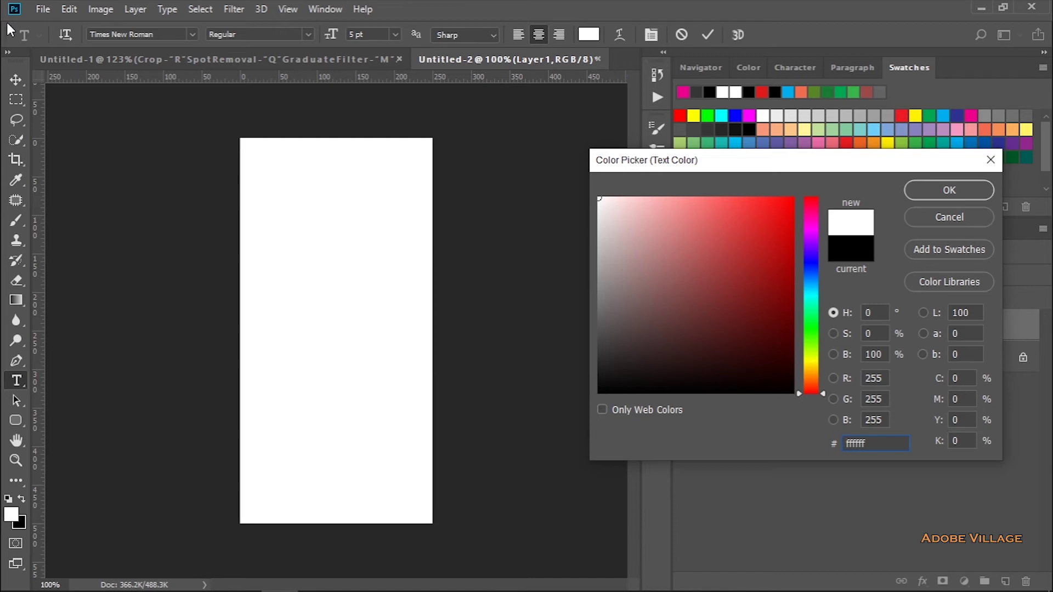
left_click(949, 193)
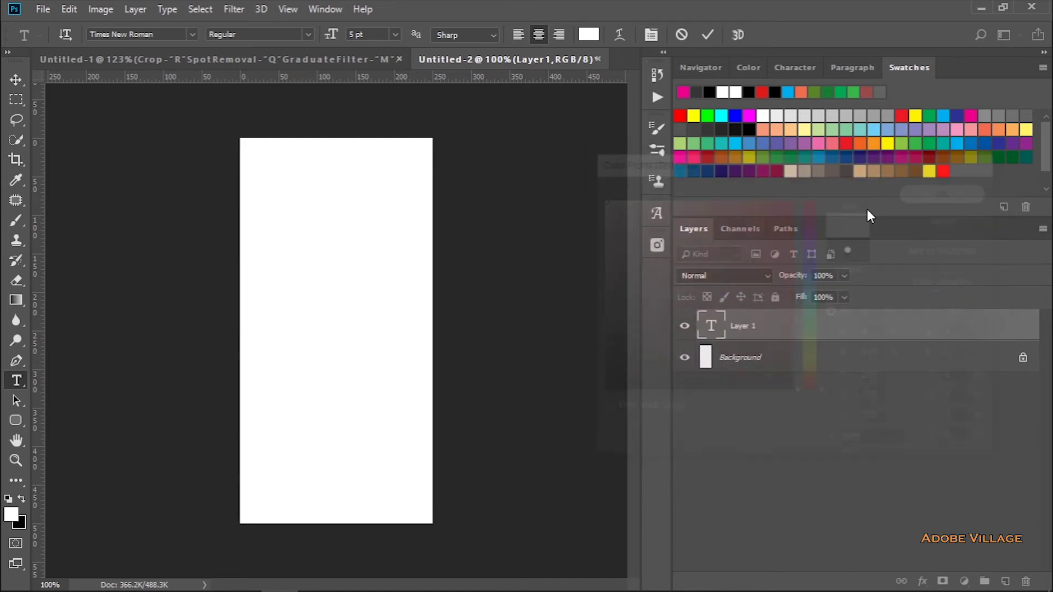
left_click(707, 35)
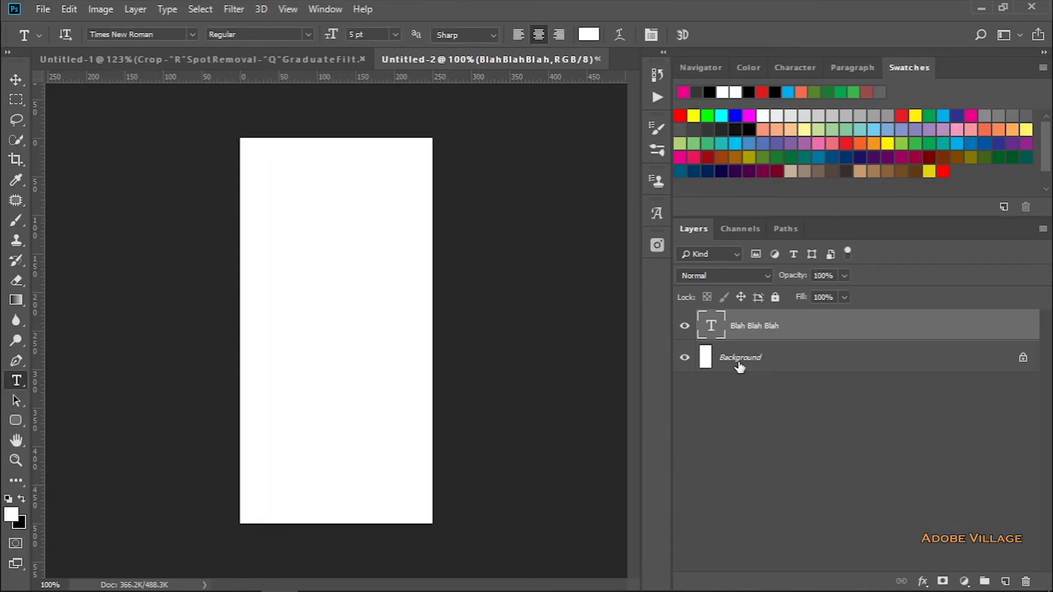
Add a red Solid Color fill layer above the Background layer
left_click(740, 365)
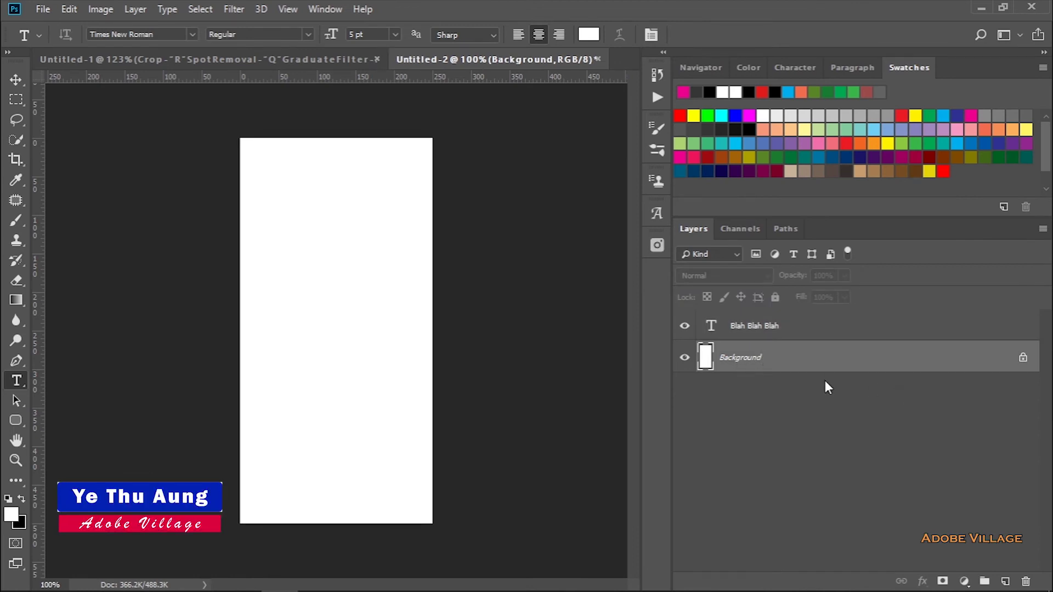
left_click(964, 581)
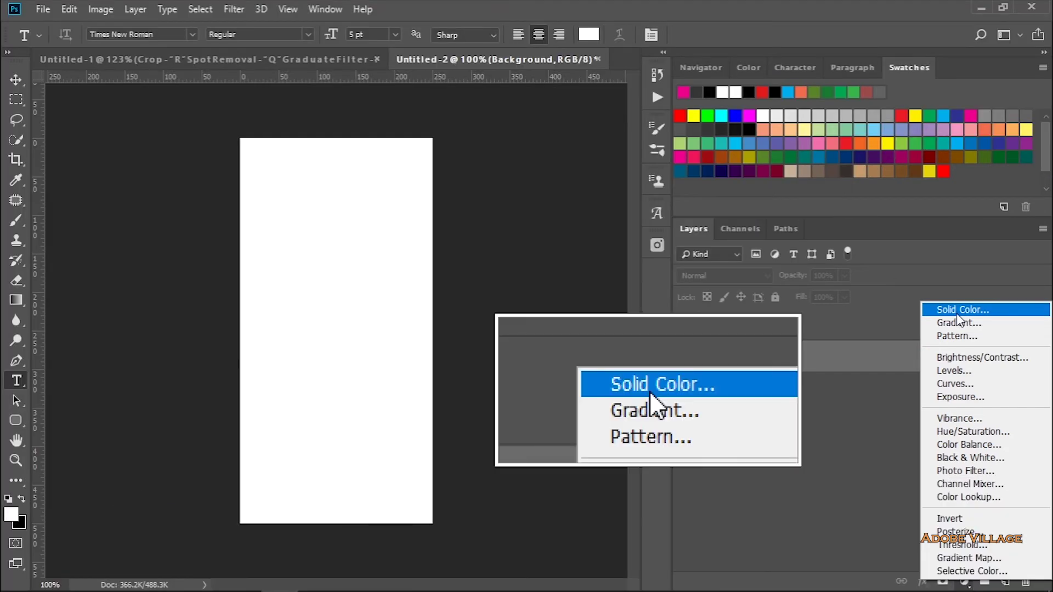
left_click(959, 310)
left_click(793, 212)
left_click(764, 214)
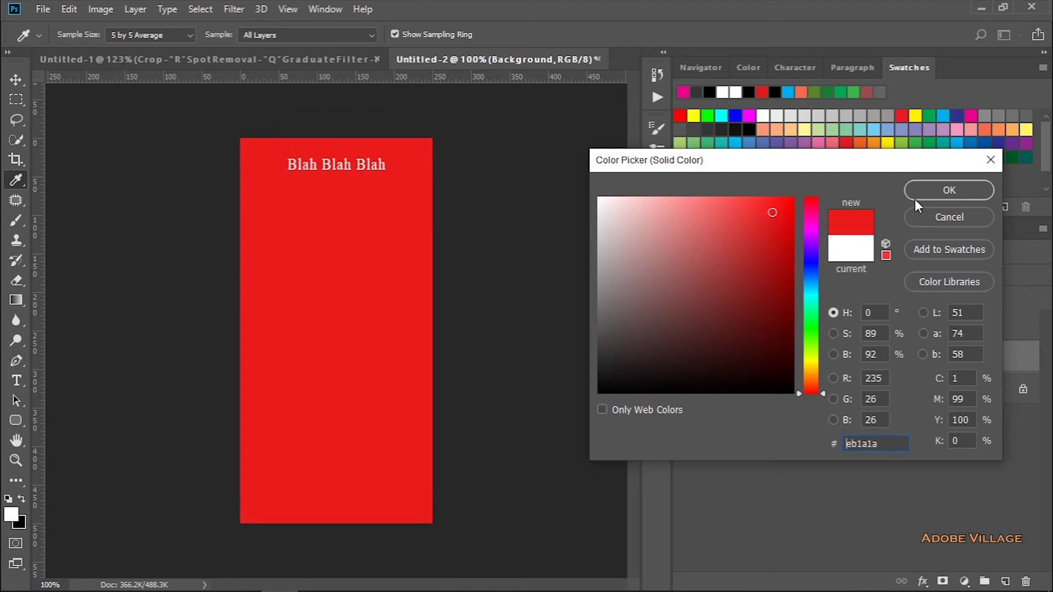
left_click(933, 194)
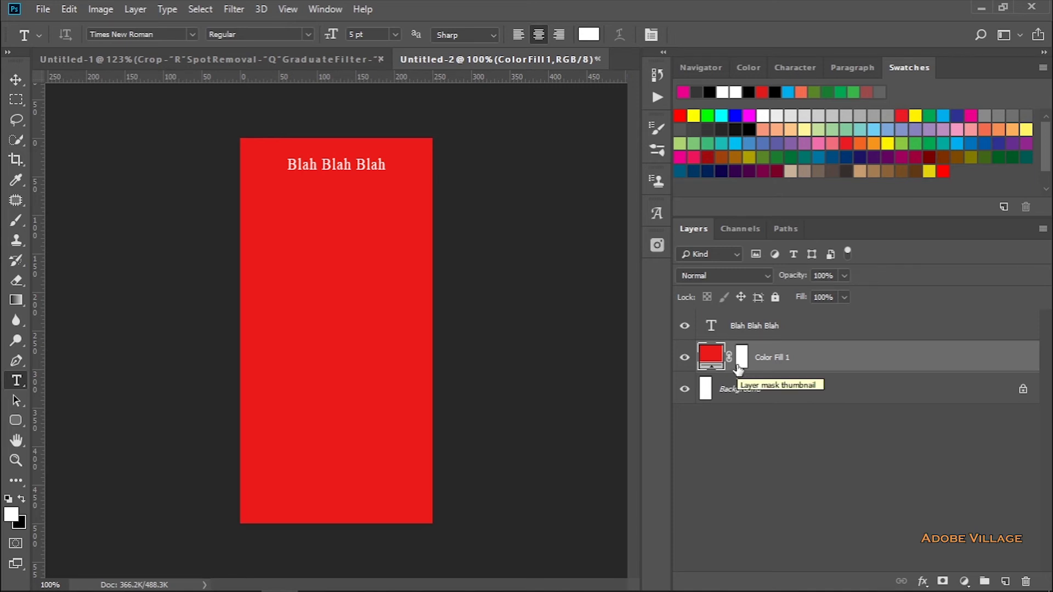
Hide the Background and Color Fill 1 layers, then select the text layer
left_click(685, 390)
left_click(685, 357)
left_click(760, 335)
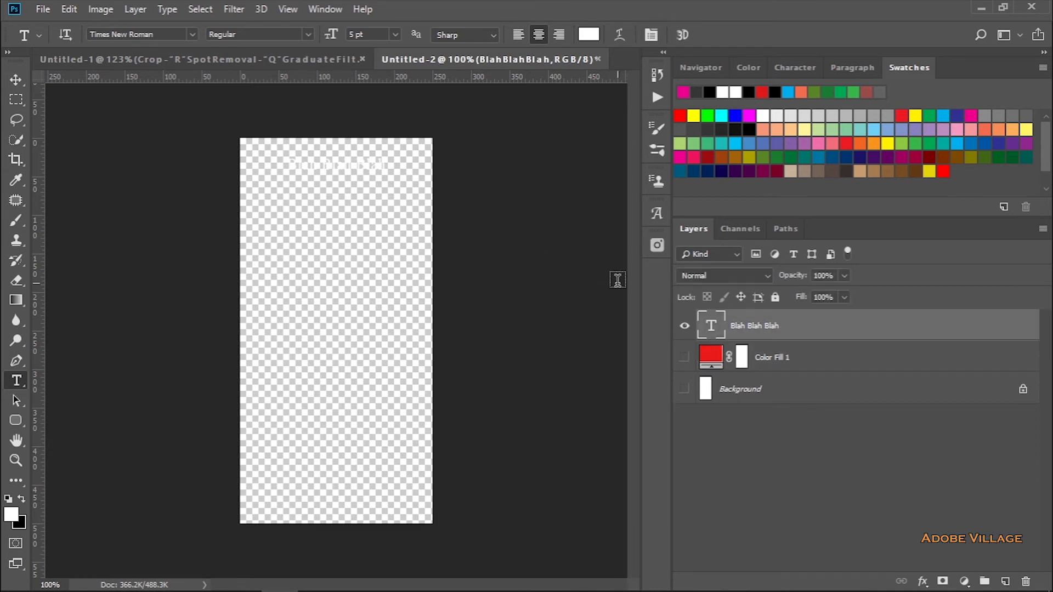
left_click(42, 9)
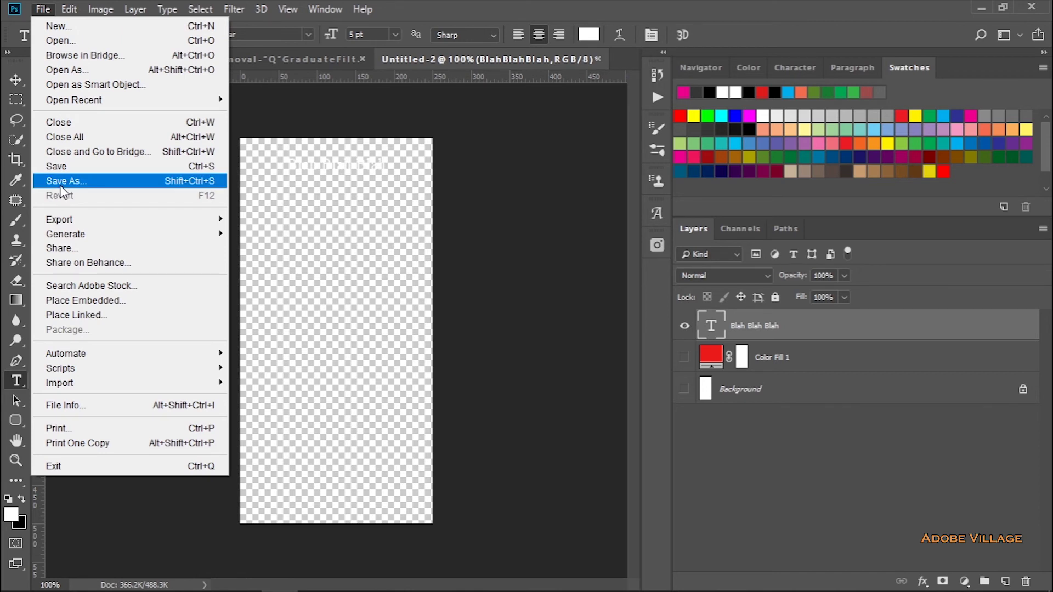
mouse_move(59, 219)
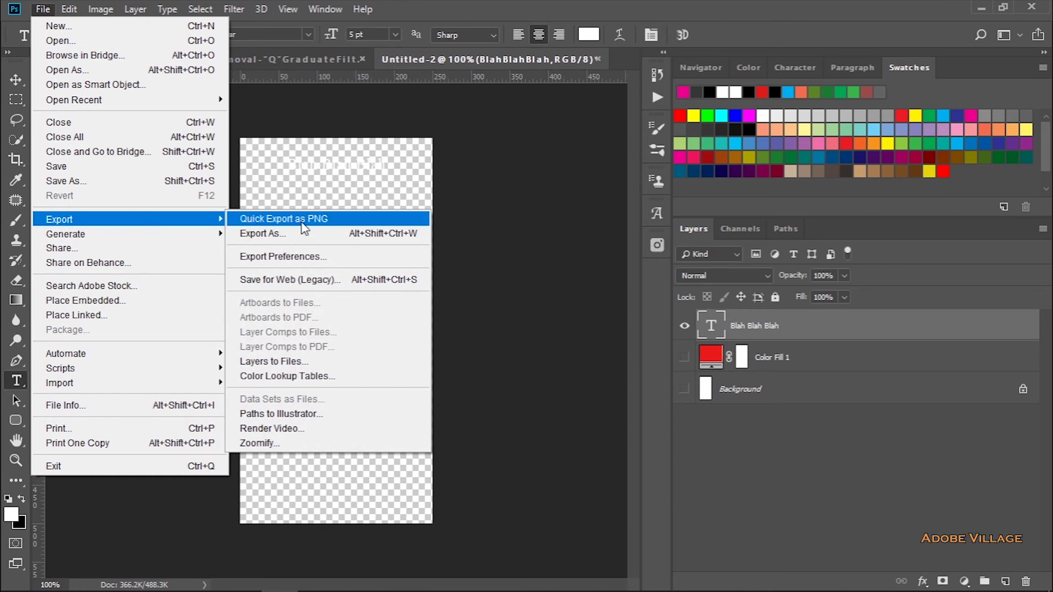
In Save for Web (Legacy), fit the preview on screen and keep PNG-24 preset and format
left_click(301, 281)
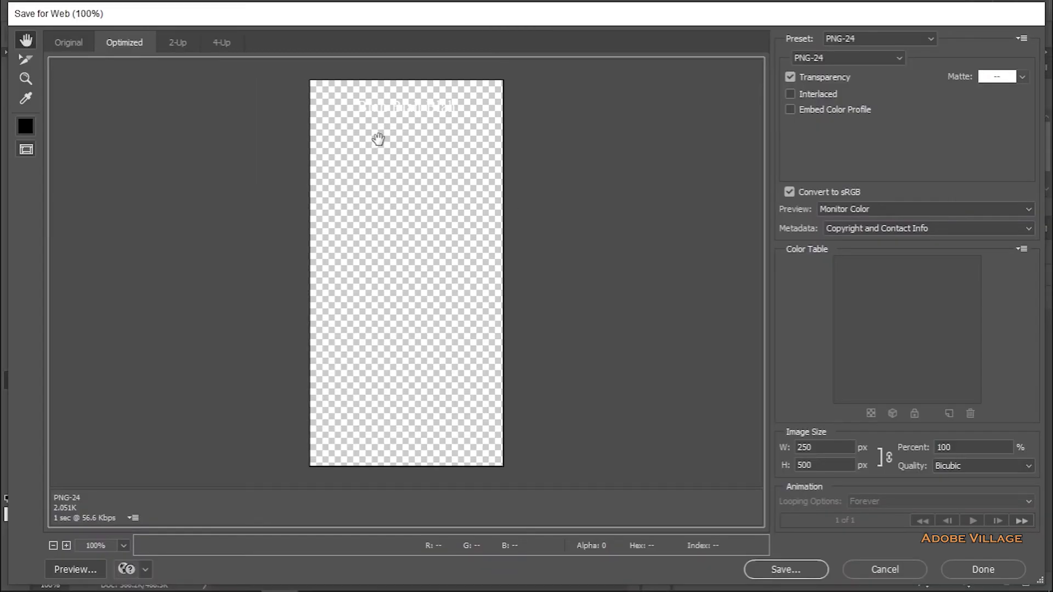
left_click(123, 549)
left_click(128, 527)
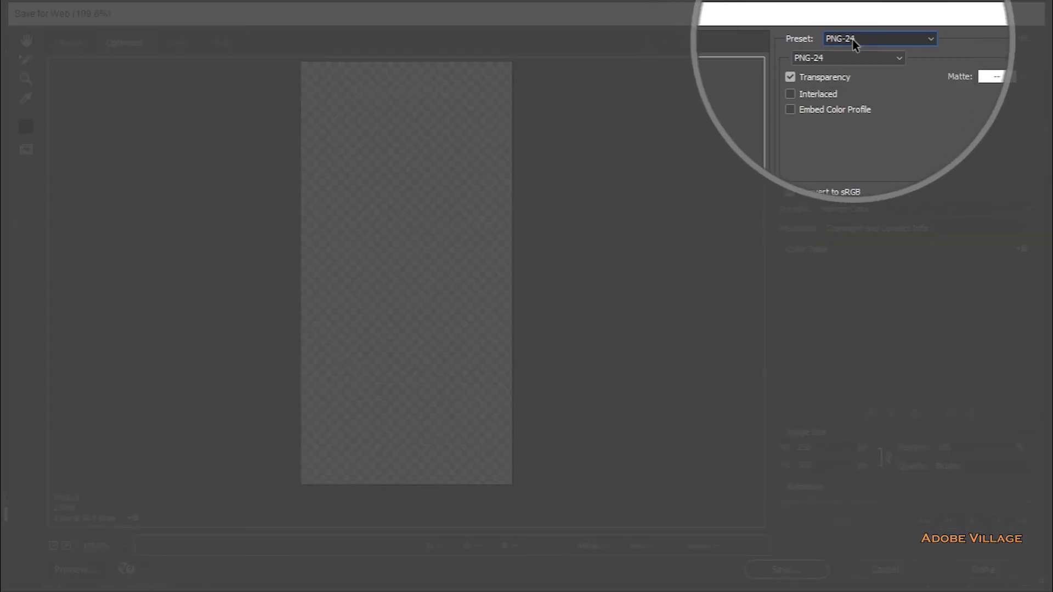
left_click(854, 40)
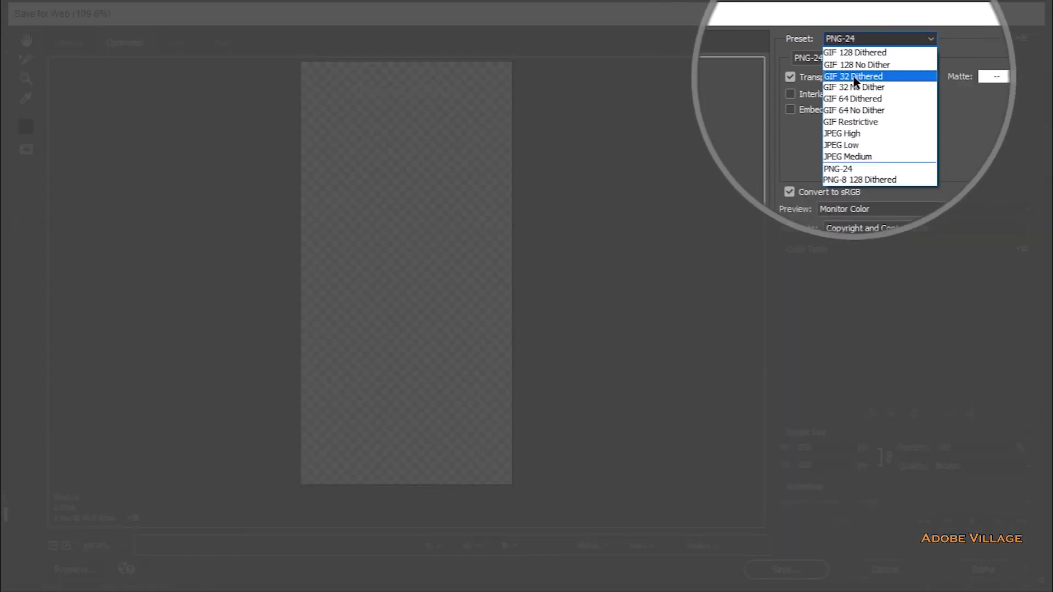
left_click(815, 63)
left_click(816, 58)
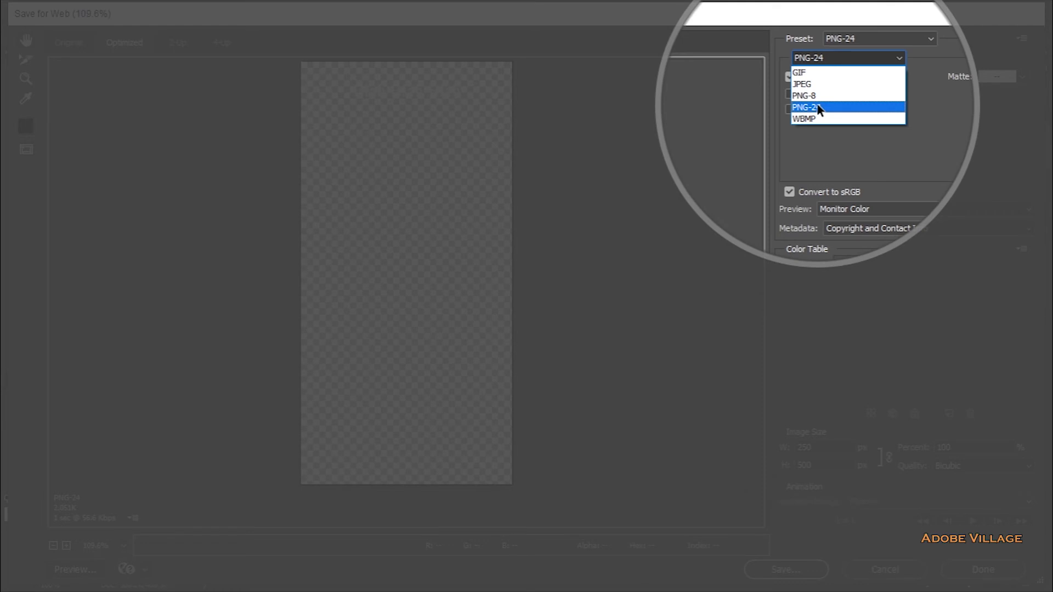
left_click(819, 108)
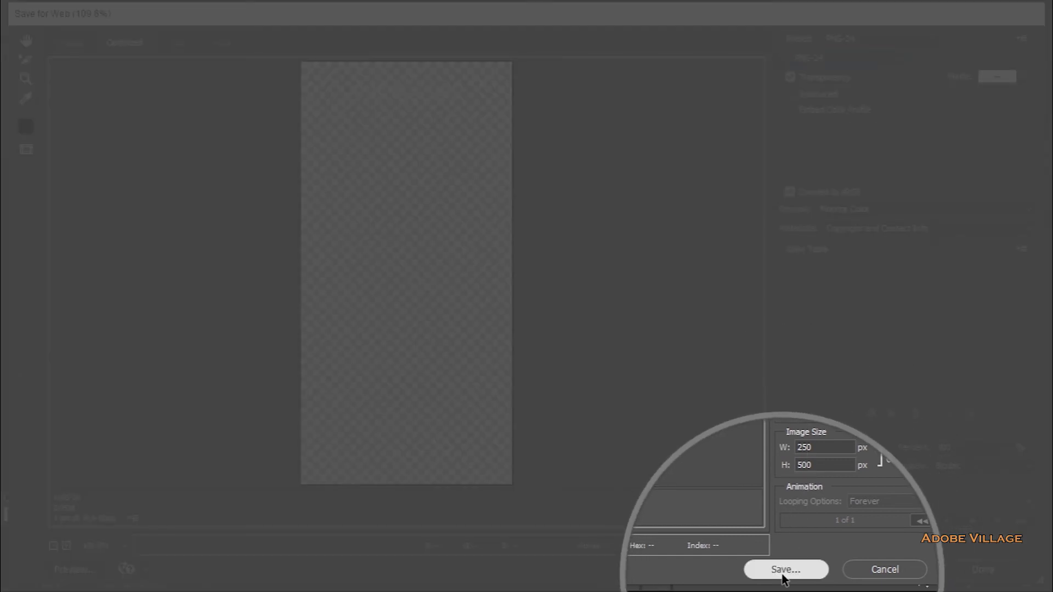
left_click(783, 575)
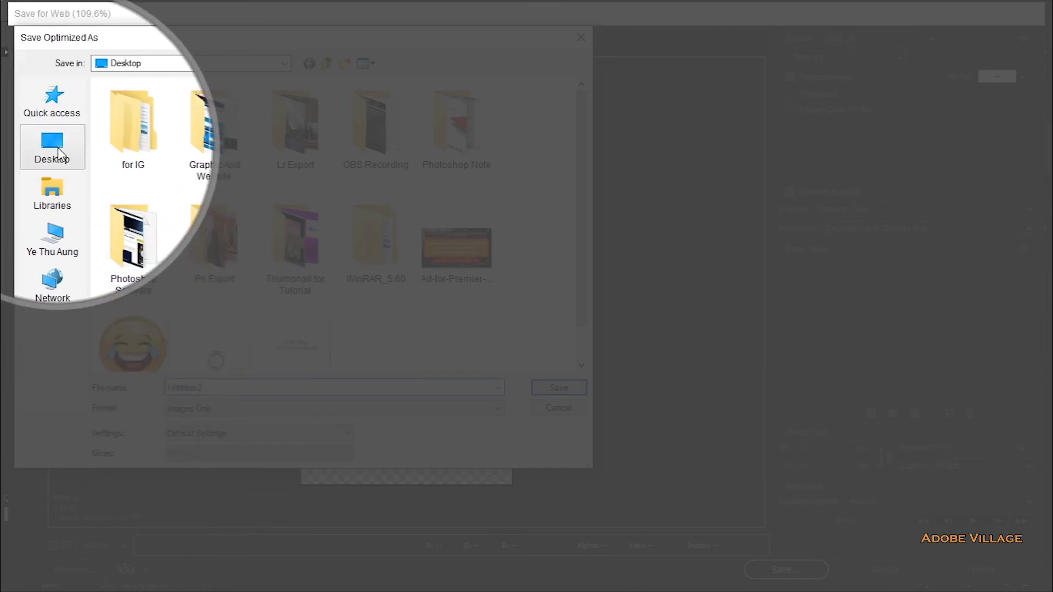
Save the PNG to the Desktop as 'My Lr Shortcut Tutorial' and minimise Photoshop
left_click(58, 147)
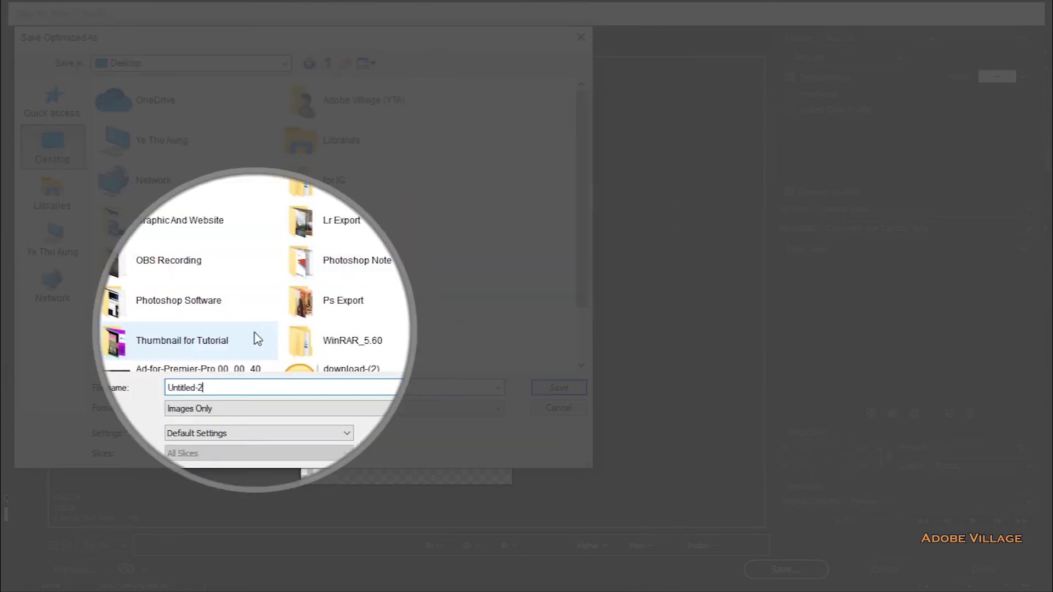
left_click_drag(228, 387, 153, 387)
key("BackSpace")
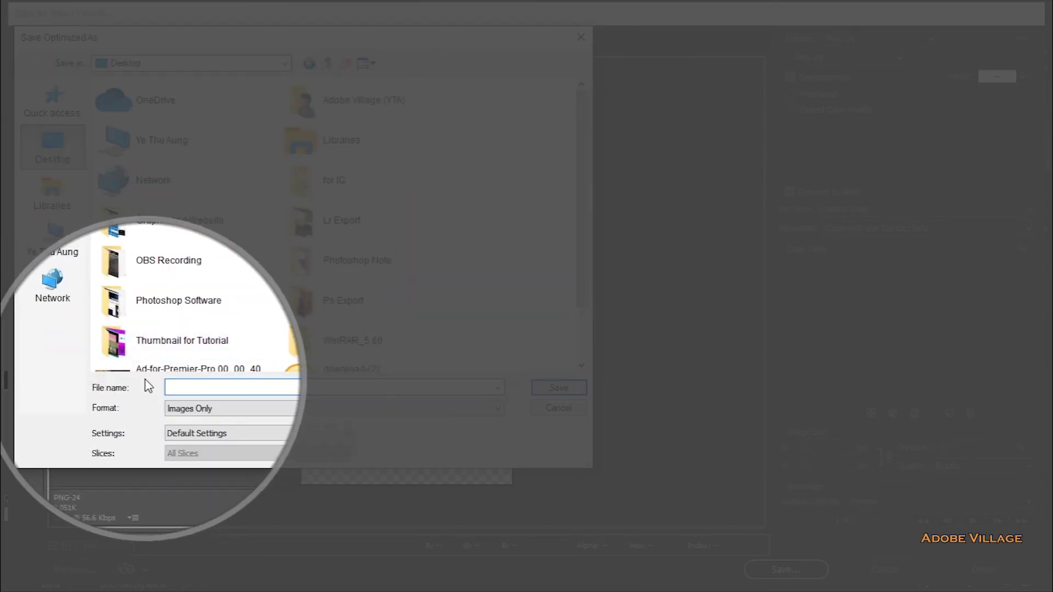
type("My ")
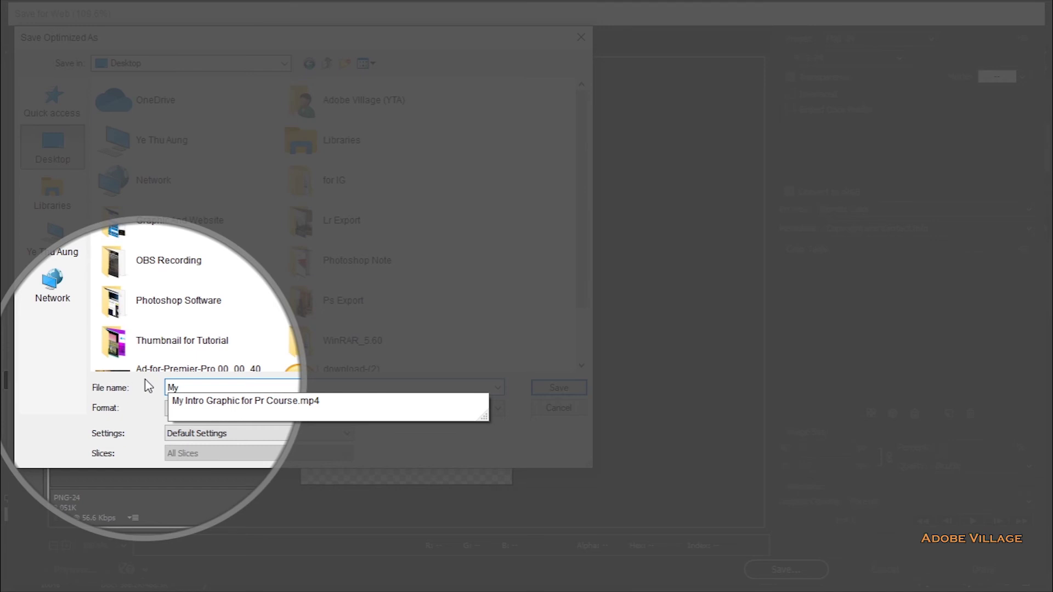
type("Lr")
key("BackSpace")
type("Shortcut ")
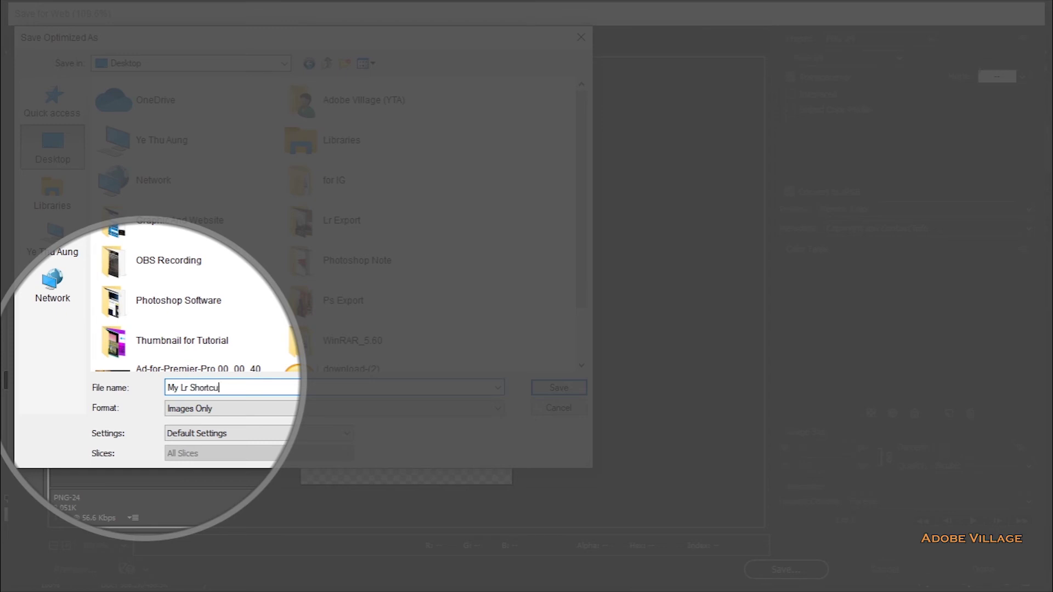
type("Tutorial")
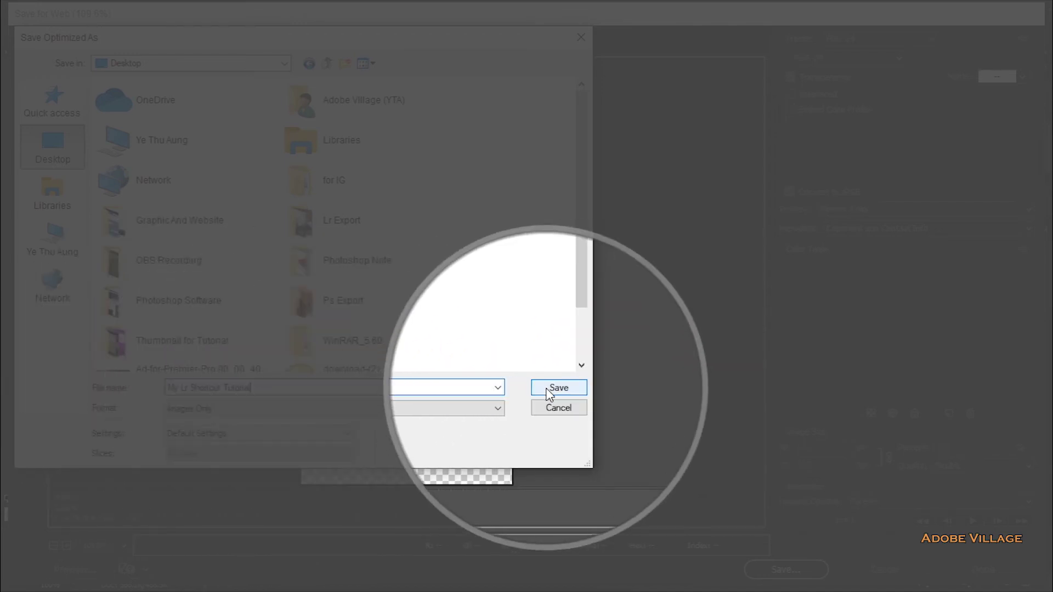
left_click(548, 389)
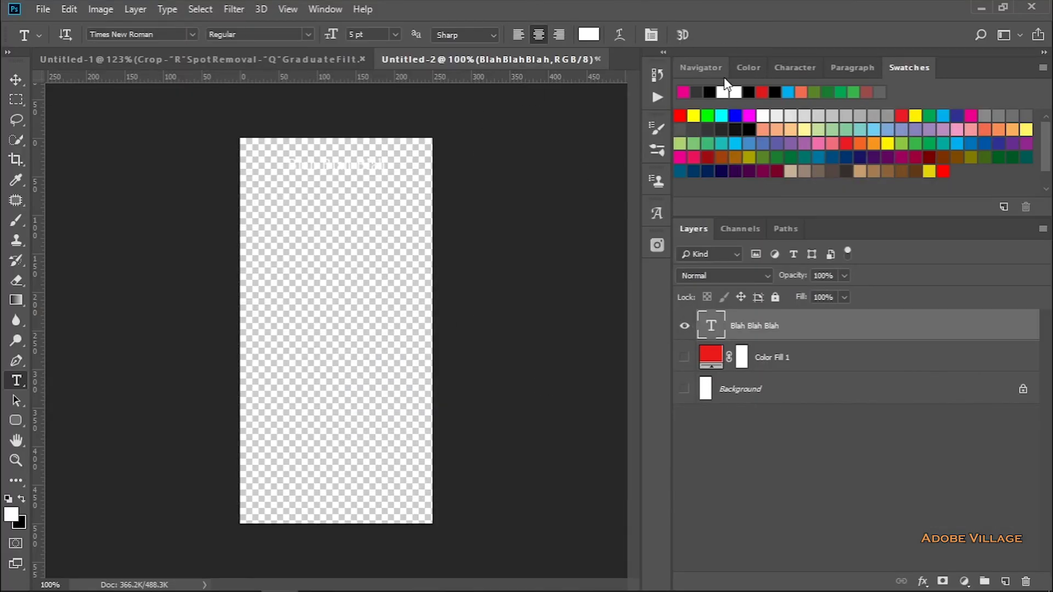
left_click(978, 7)
Check the desktop My-Lr-Shortcut-Tutorial file's properties, confirming it is a 2.84 KB PNG
left_click(972, 7)
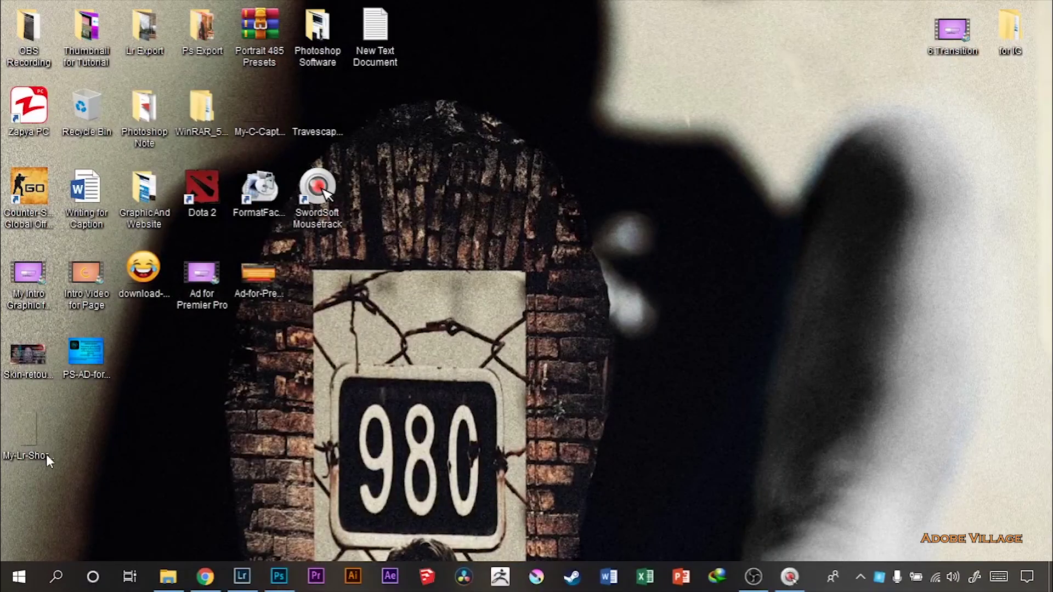
left_click(17, 436)
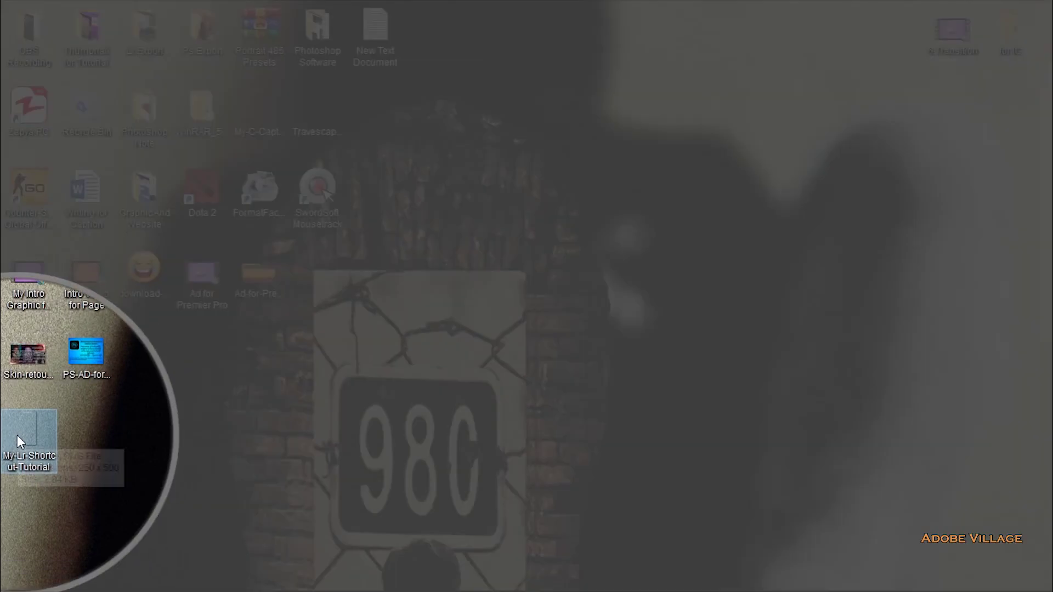
right_click(18, 435)
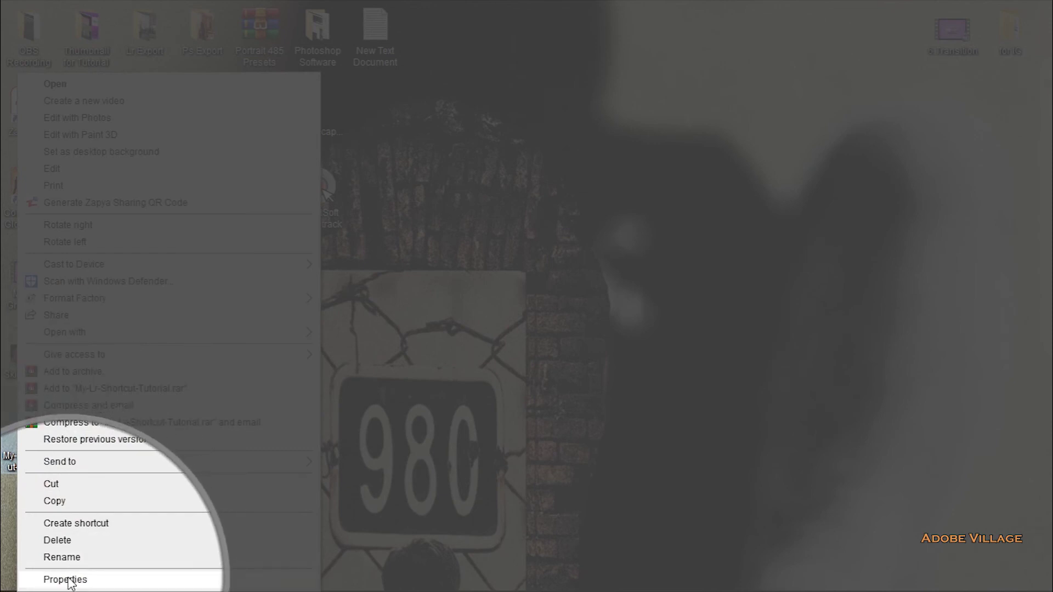
left_click(71, 579)
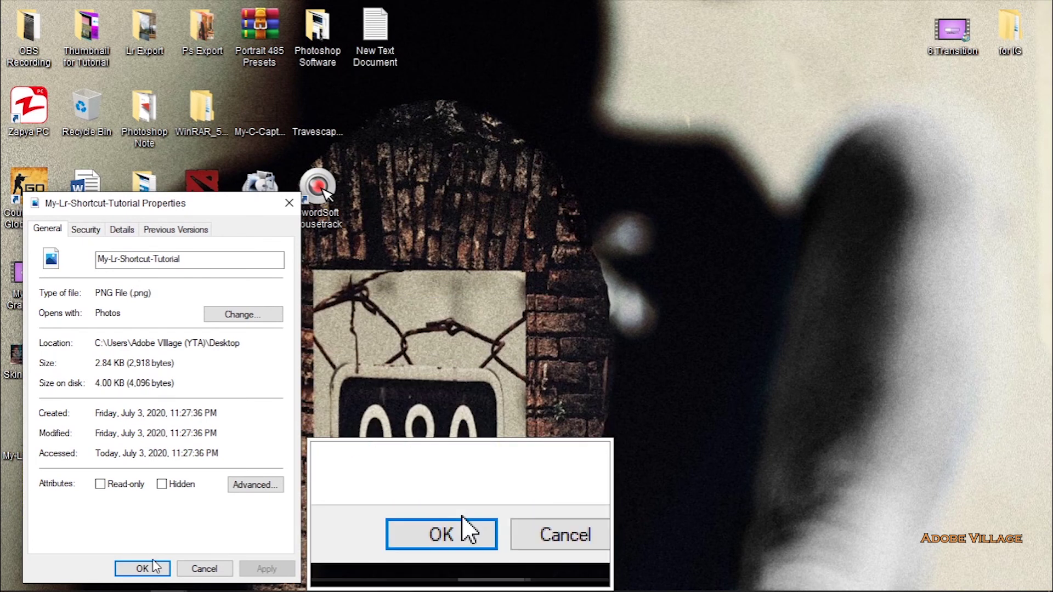
left_click(154, 568)
Close the Panel End Marks folder window and restore Lightroom's Develop view to full screen
left_click_drag(32, 430, 1013, 107)
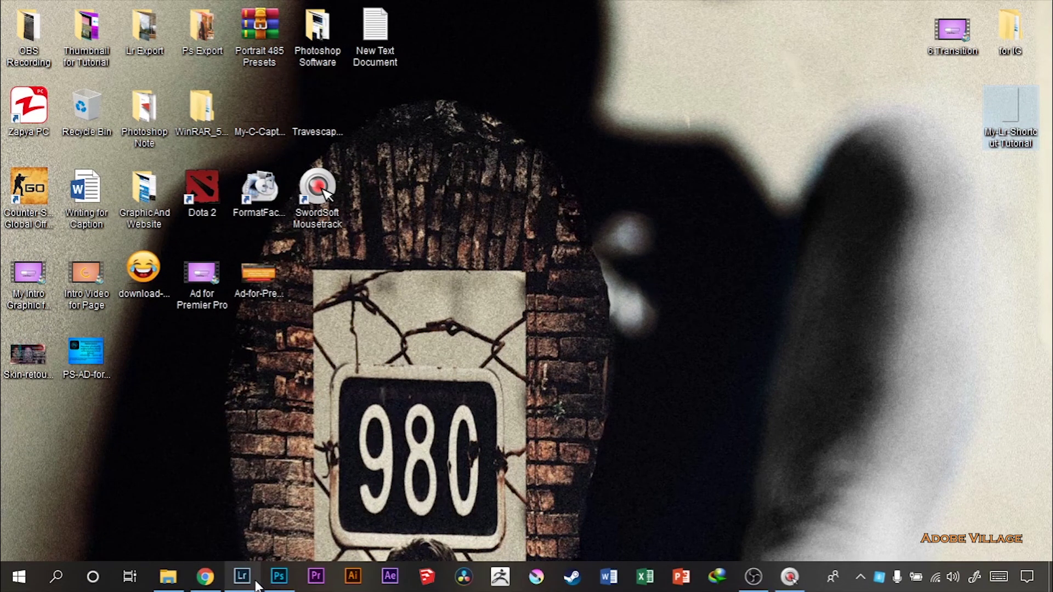
mouse_move(242, 577)
left_click(255, 521)
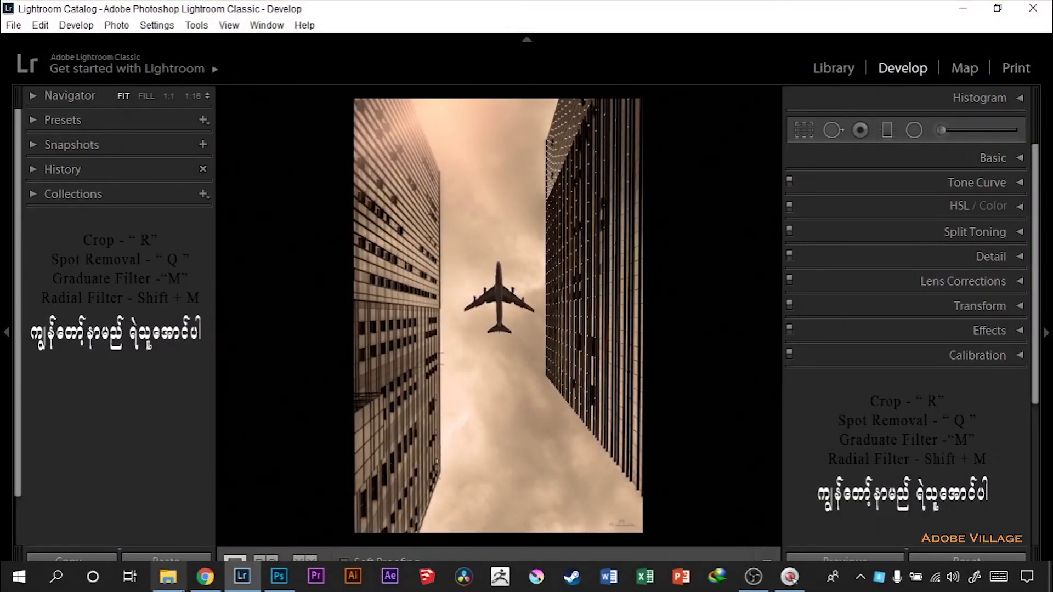
left_click(178, 534)
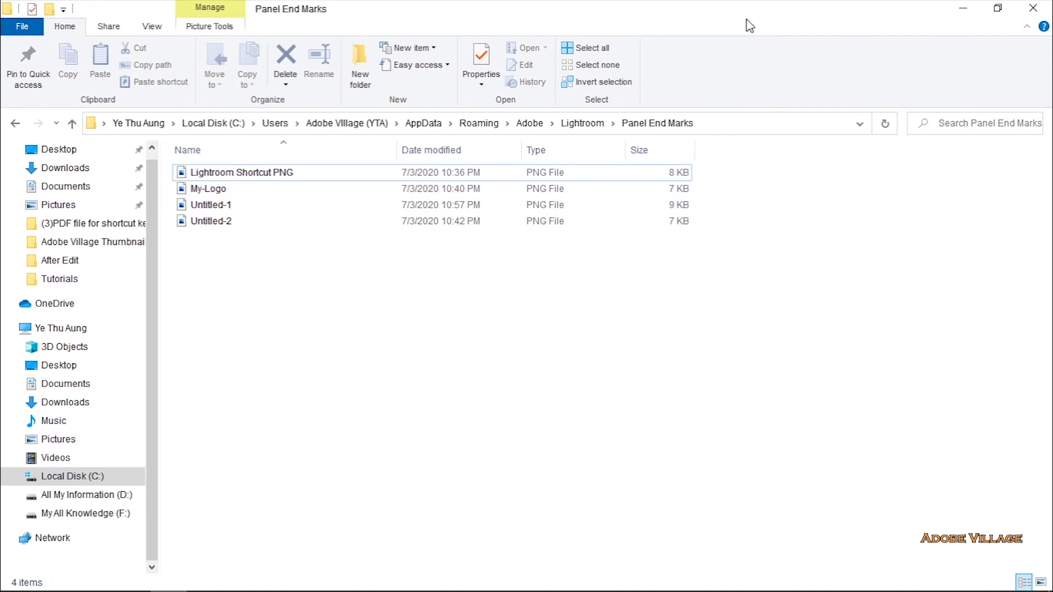
left_click(1046, 8)
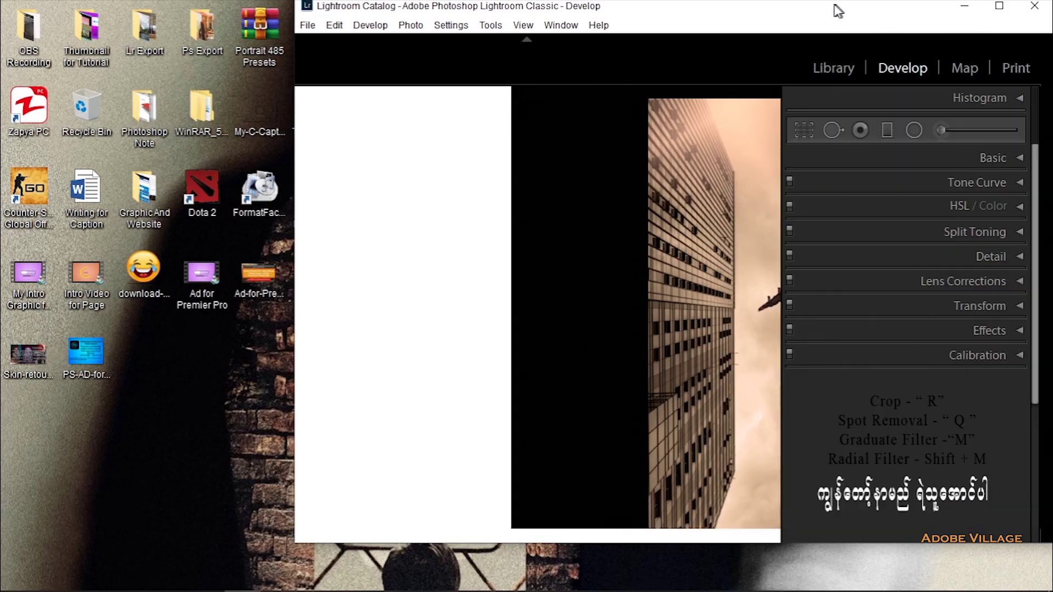
double_click(895, 11)
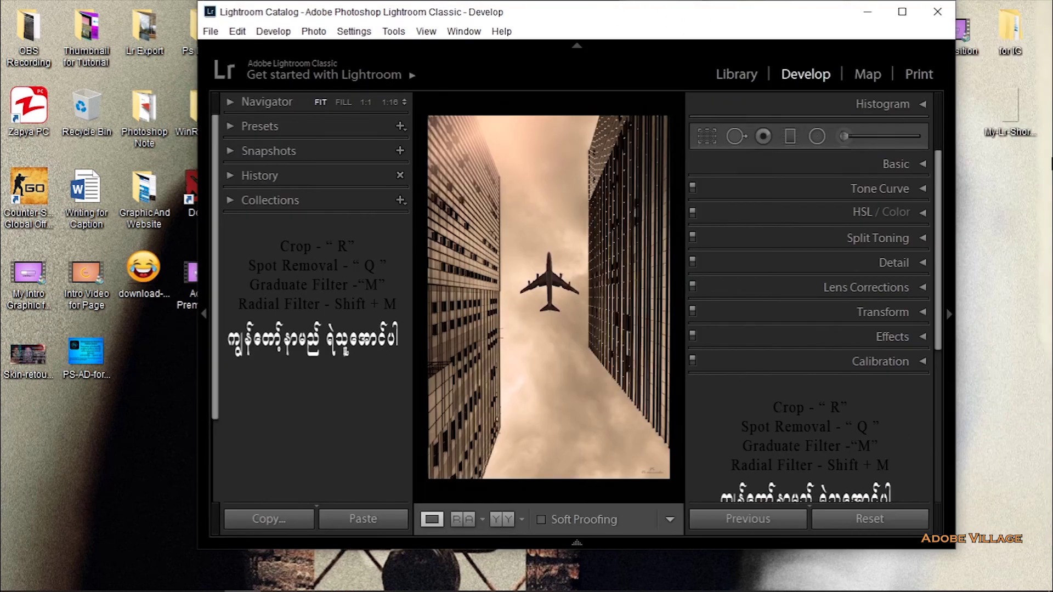
left_click(899, 12)
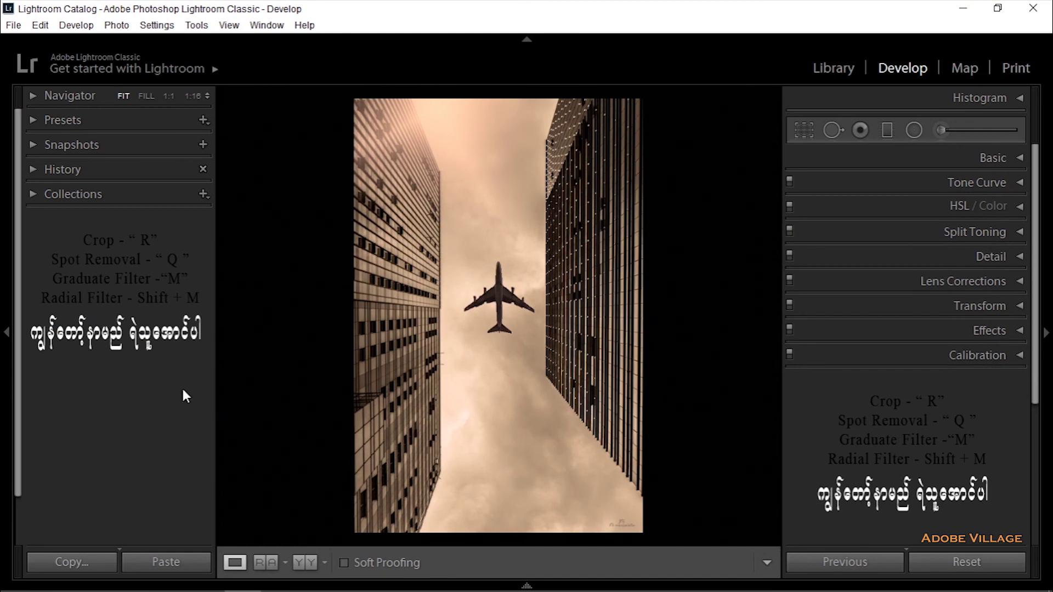
Open Lightroom's Panel End Marks folder from the side panel's Panel End Mark menu
right_click(183, 395)
mouse_move(206, 557)
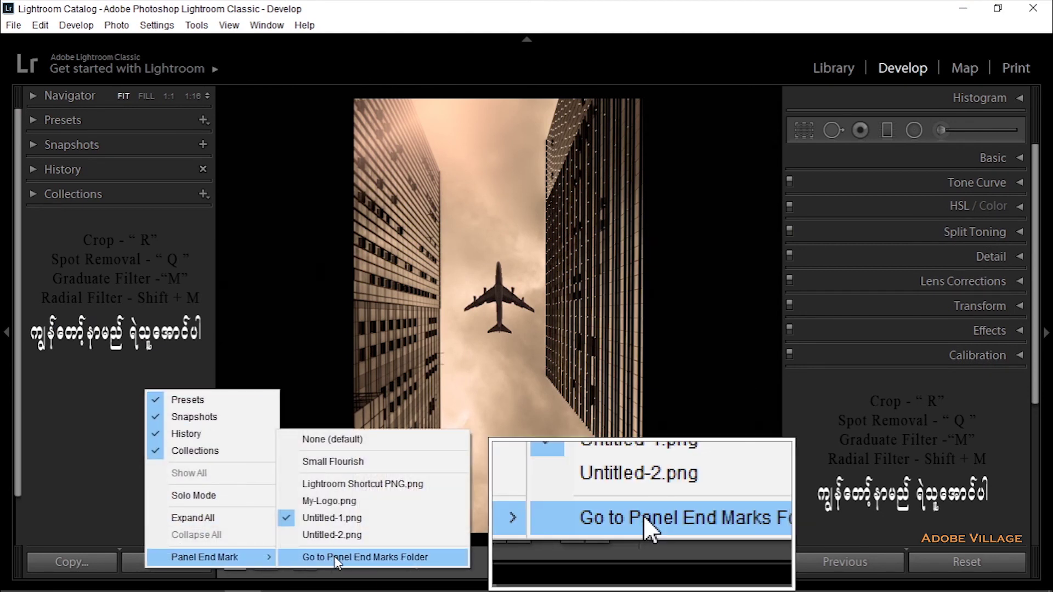
left_click(334, 556)
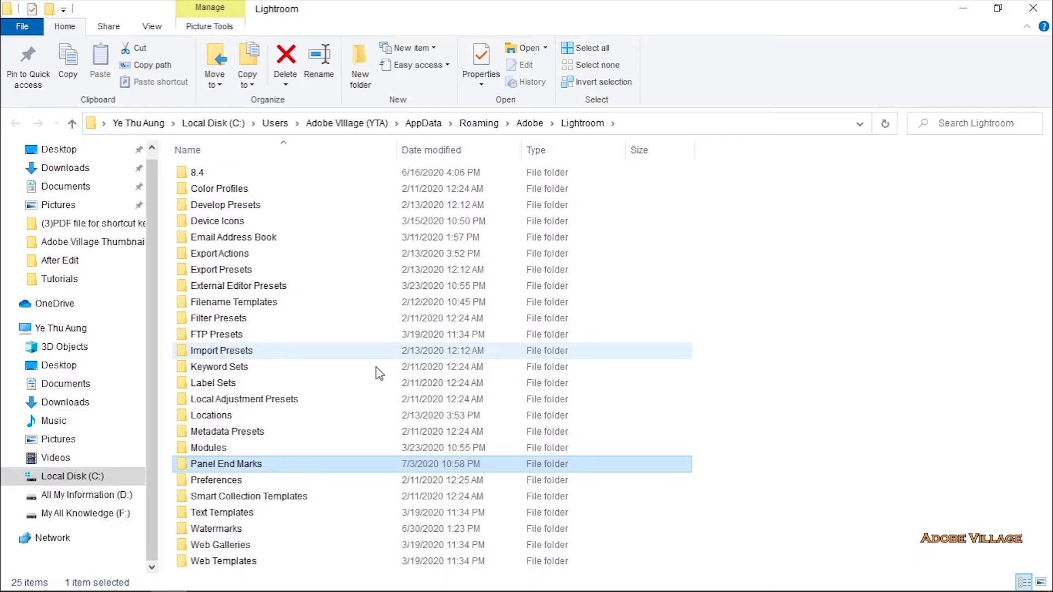
double_click(325, 467)
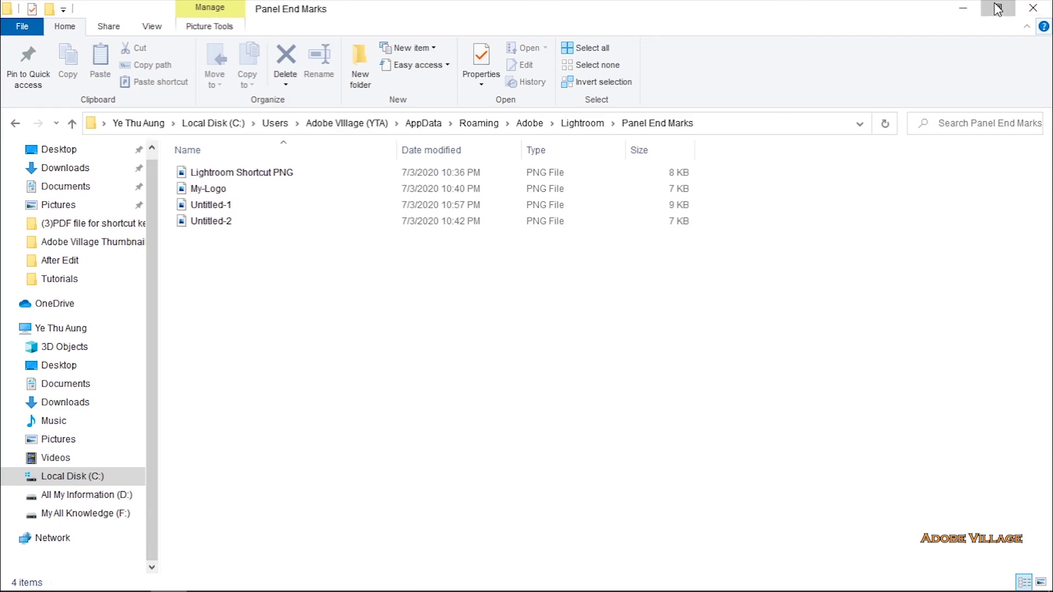
Move the My-Lr-Shortcut-Tutorial PNG from the desktop into the Panel End Marks folder
left_click(997, 8)
left_click(965, 9)
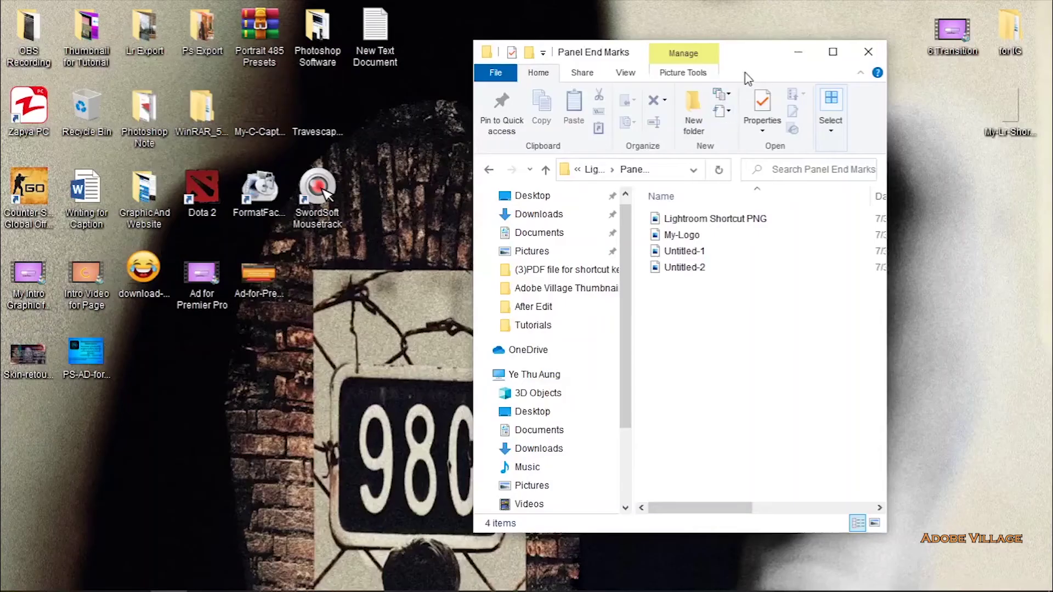
left_click_drag(762, 64, 634, 61)
left_click(997, 113)
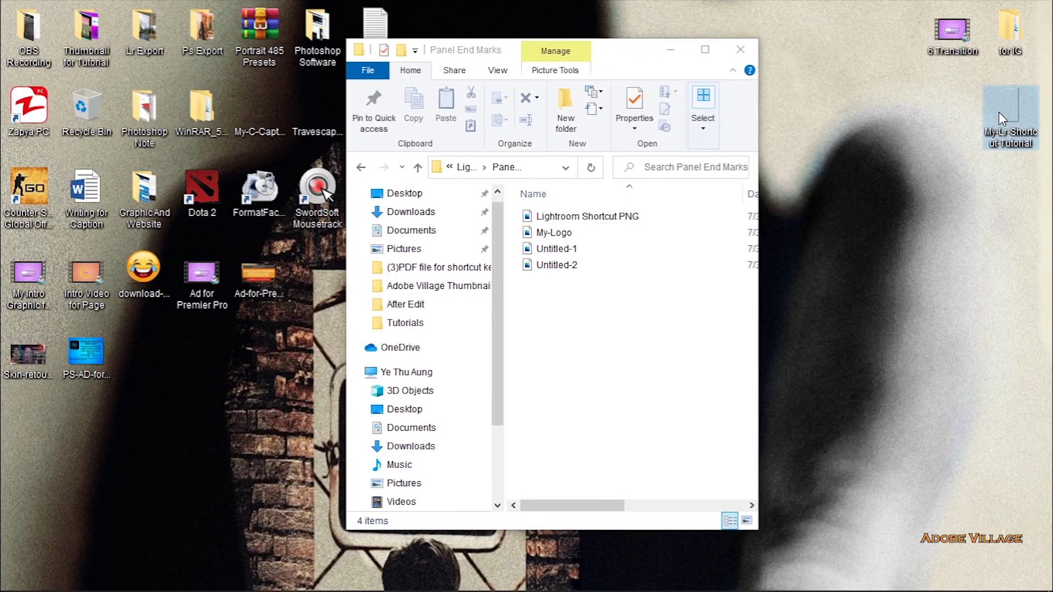
left_click_drag(999, 111, 614, 306)
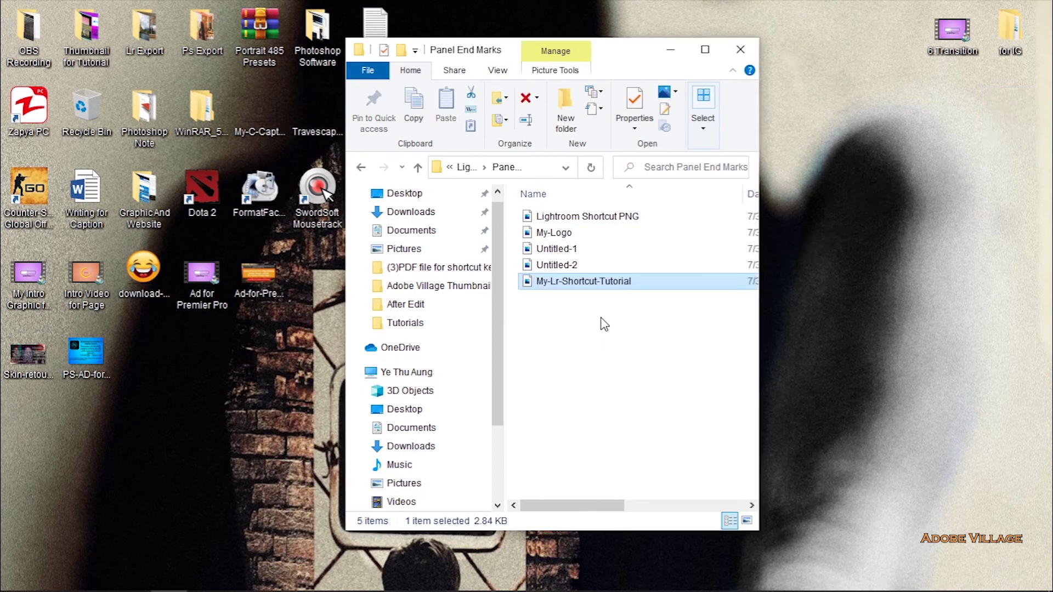
left_click(671, 48)
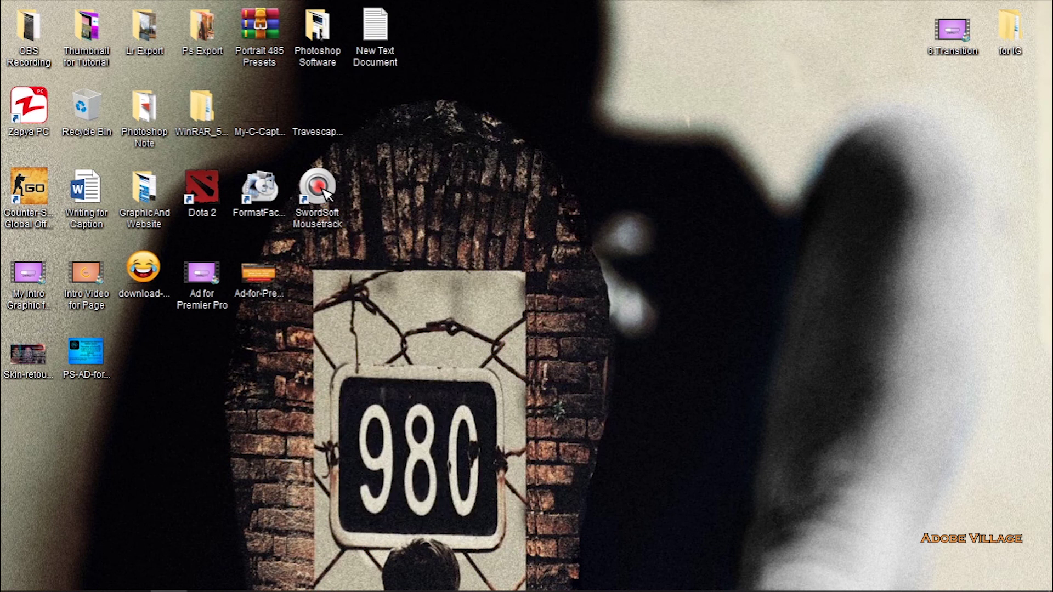
Set My-Lr-Shortcut-Tutorial.png as the panel end mark for both Develop side panels
mouse_move(242, 577)
left_click(224, 520)
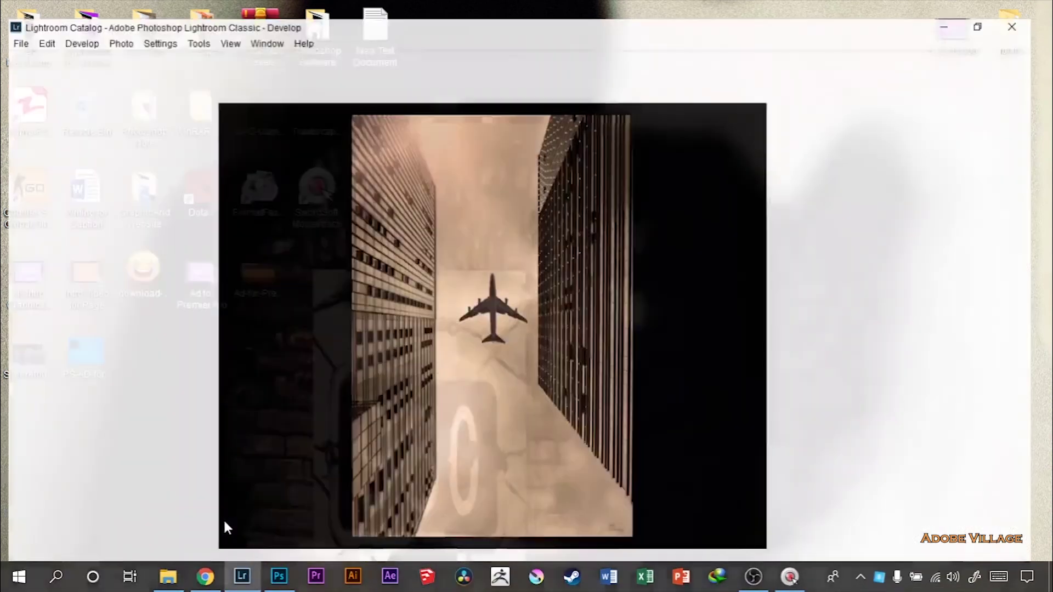
right_click(107, 407)
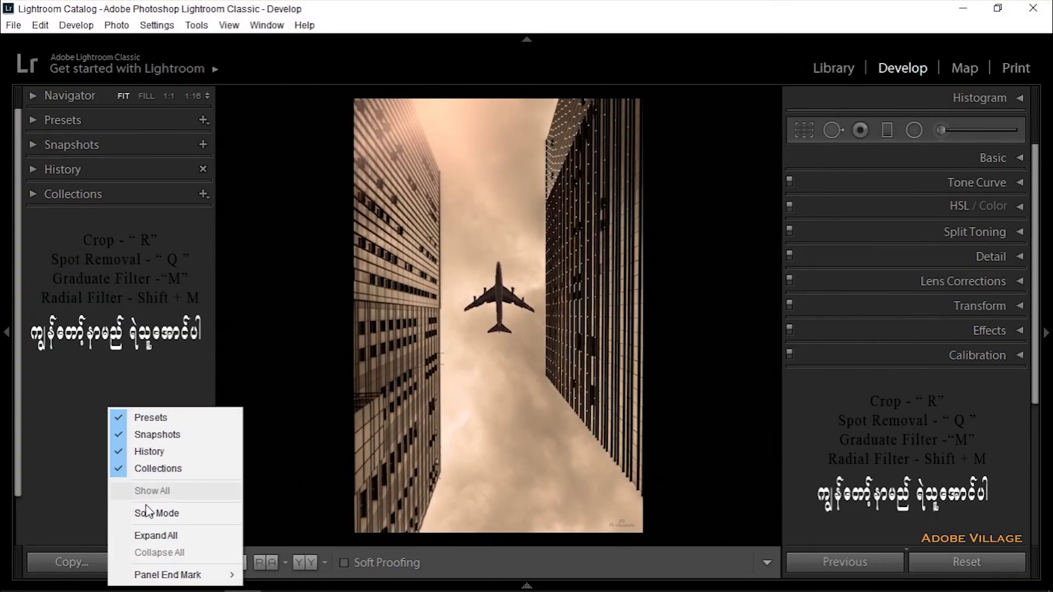
mouse_move(173, 574)
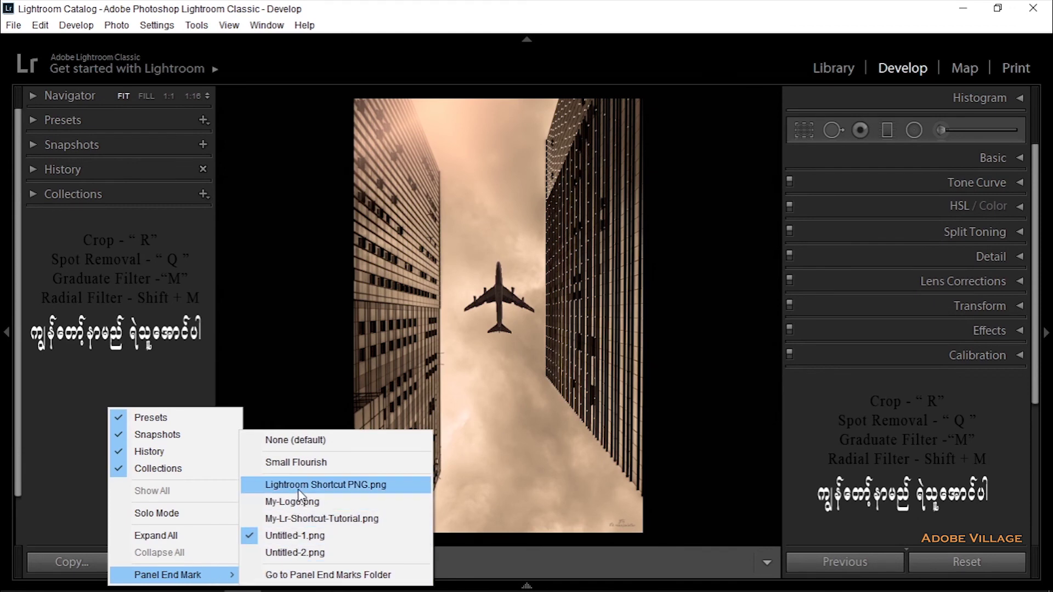
left_click(334, 519)
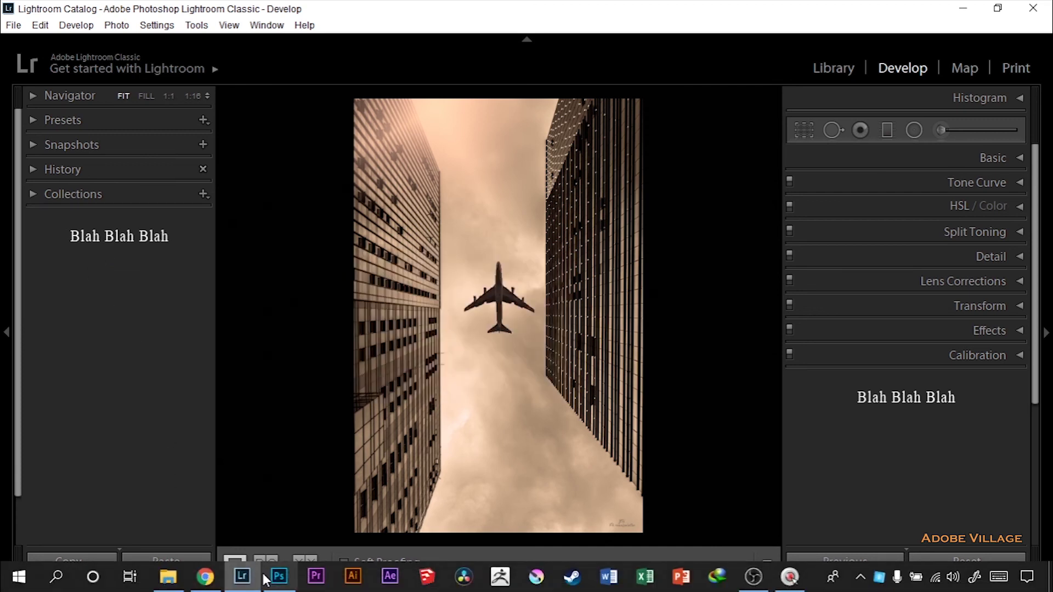
Make the Color Fill 1 red layer visible behind the Blah Blah Blah text in Photoshop
left_click(265, 535)
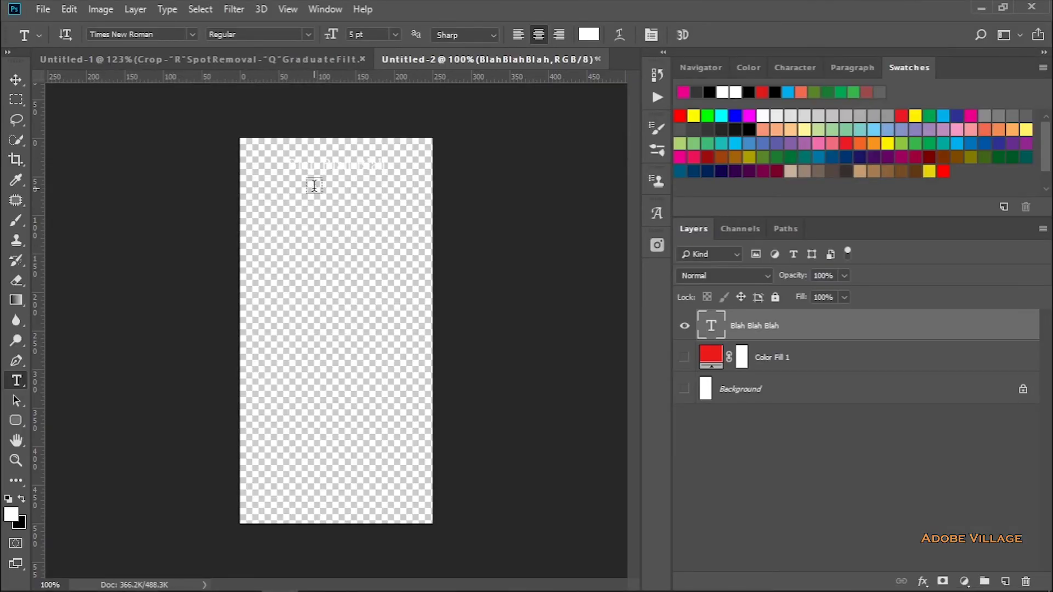
left_click(685, 358)
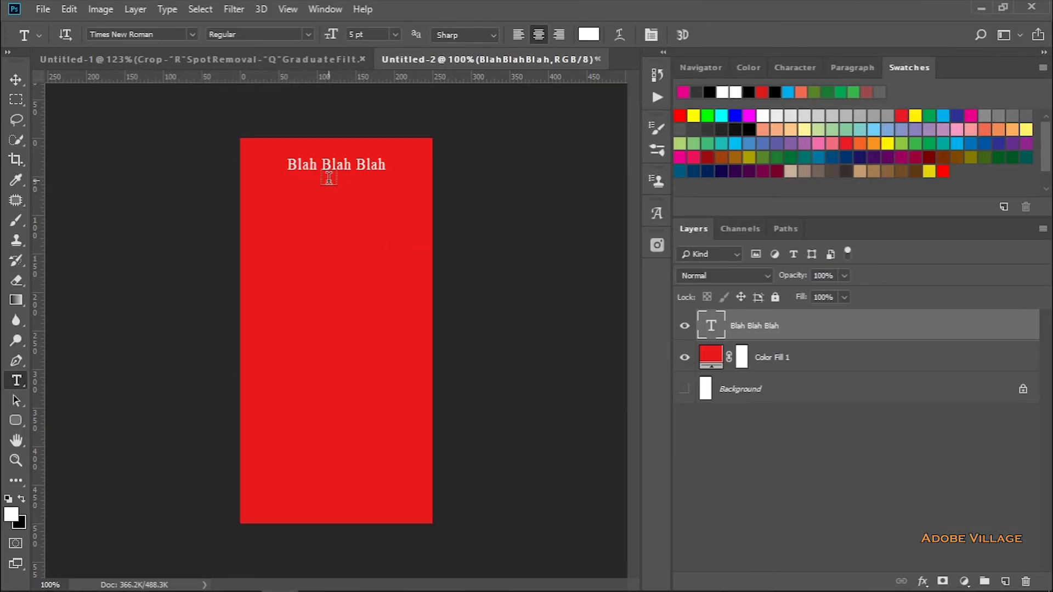
left_click(981, 8)
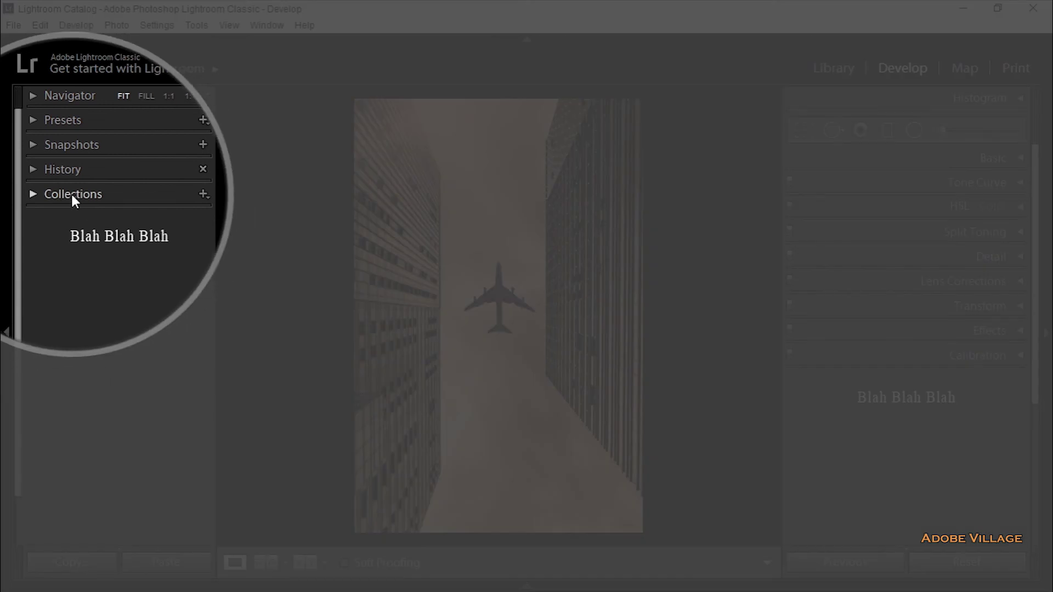
Toggle the Collections panel, then switch Lightroom to the Library module
left_click(32, 195)
left_click(32, 194)
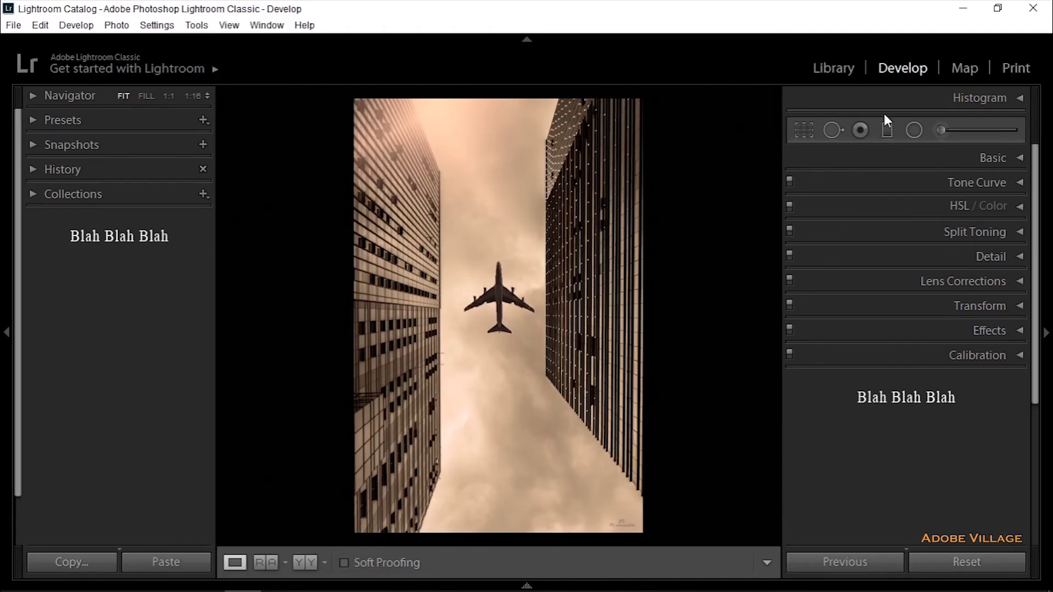
left_click(839, 68)
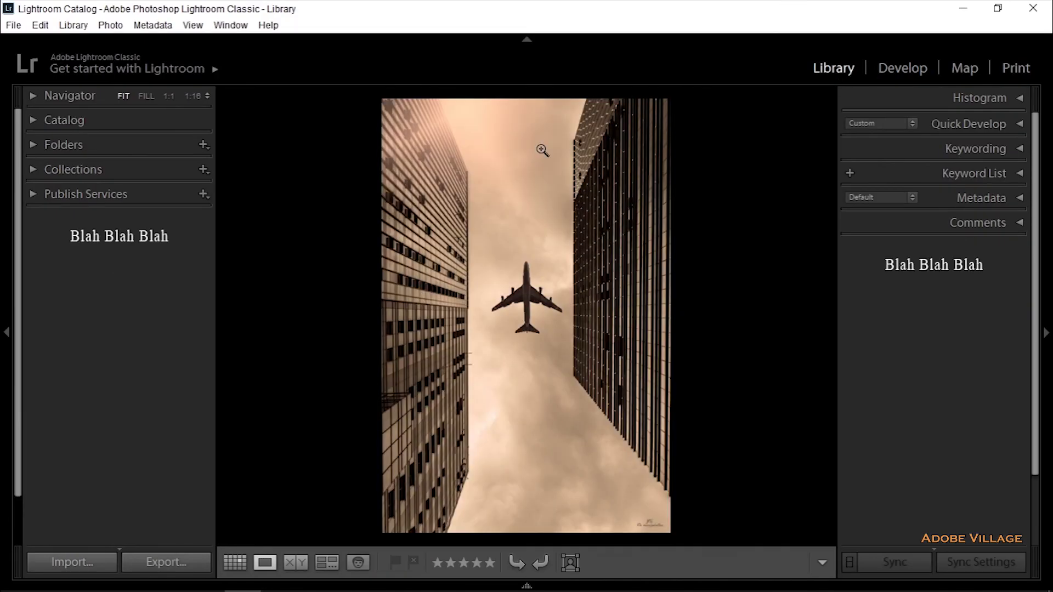
left_click(31, 194)
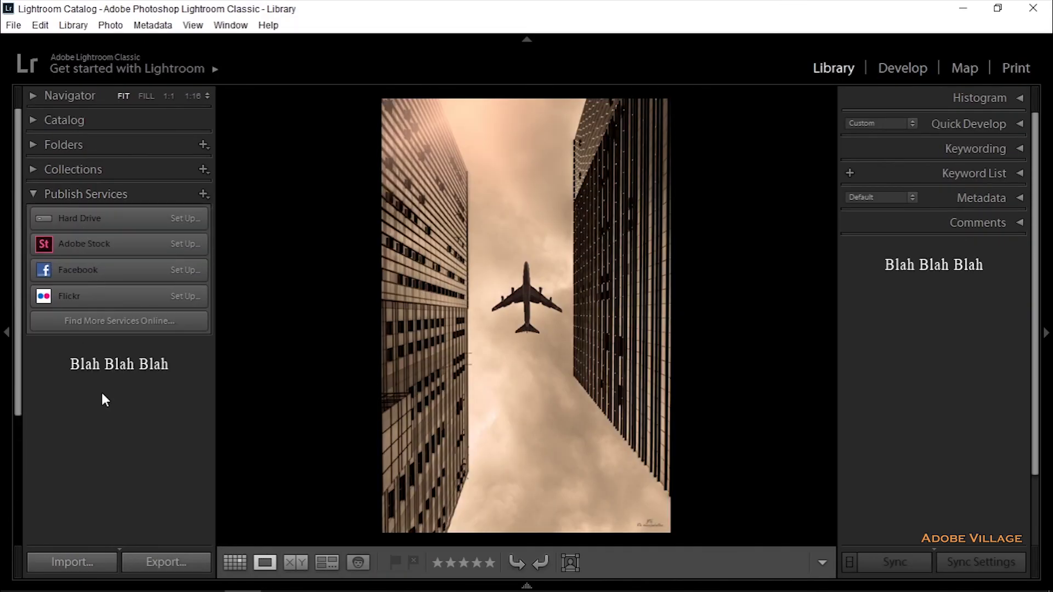
left_click(31, 194)
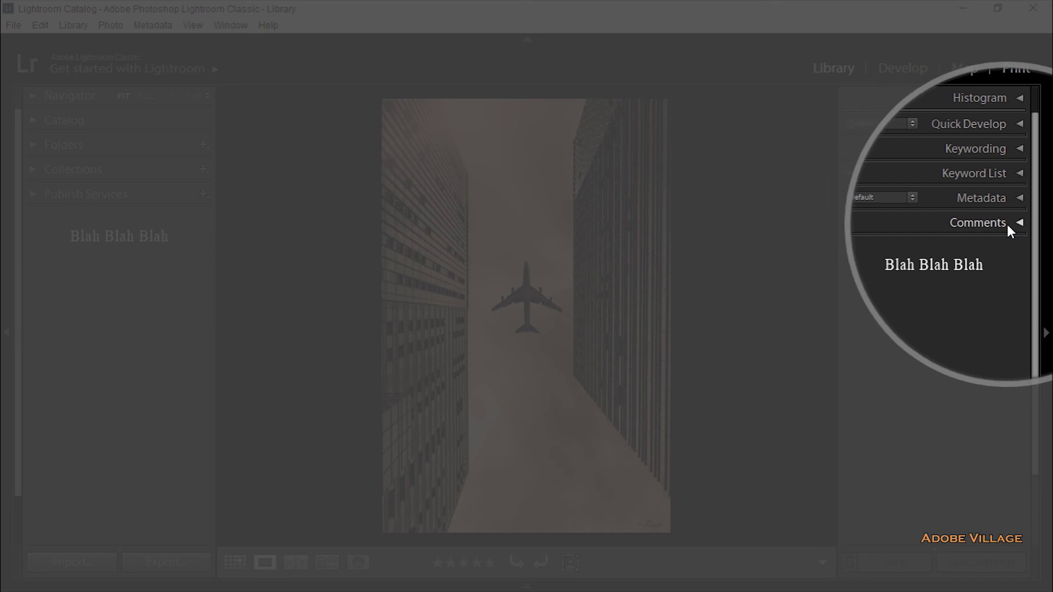
left_click(1018, 225)
left_click(1018, 223)
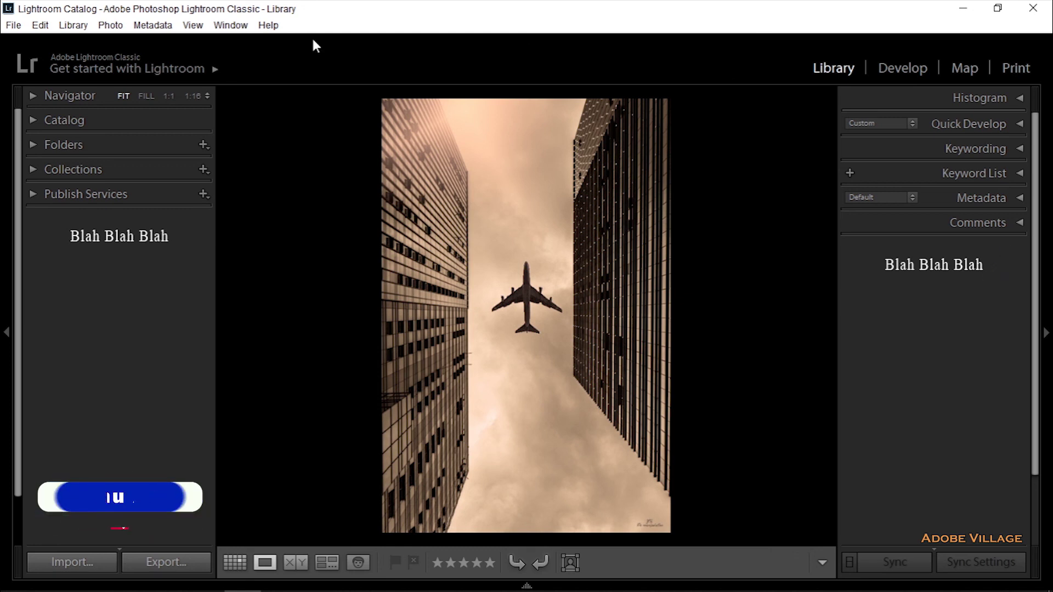
left_click(191, 27)
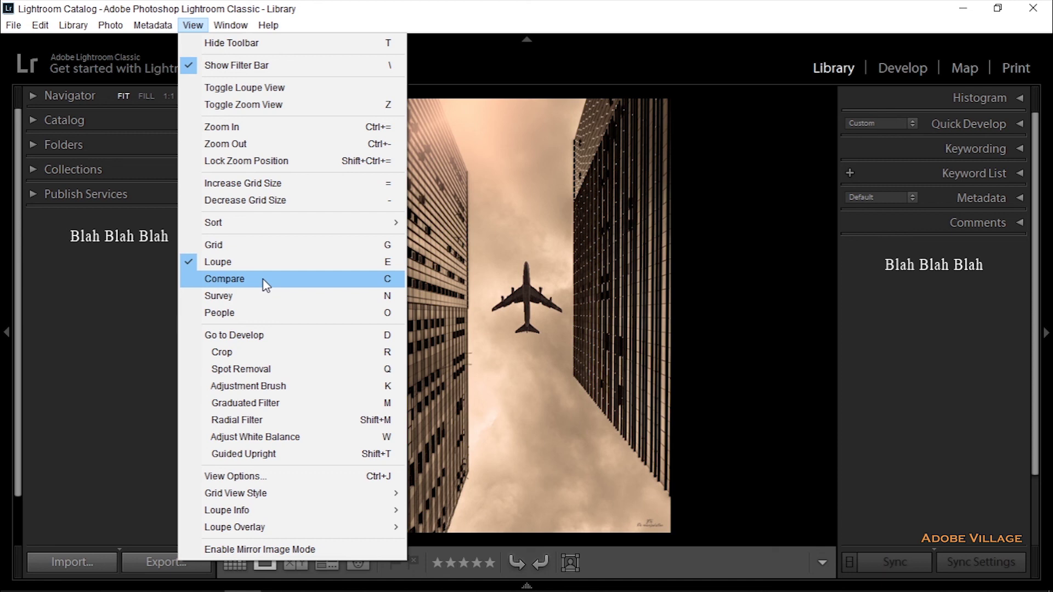
left_click(150, 294)
right_click(150, 294)
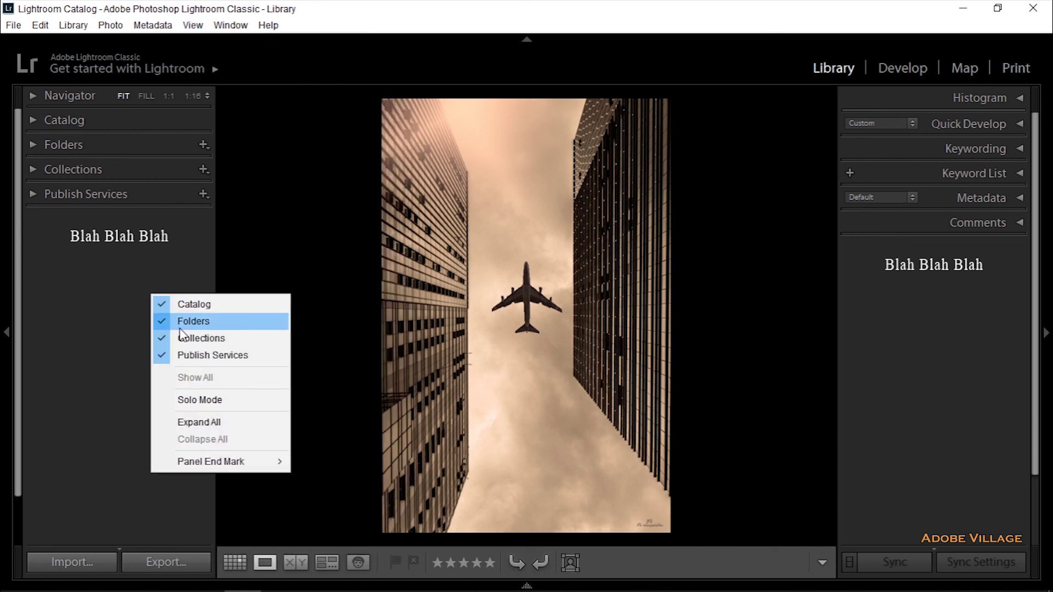
mouse_move(210, 462)
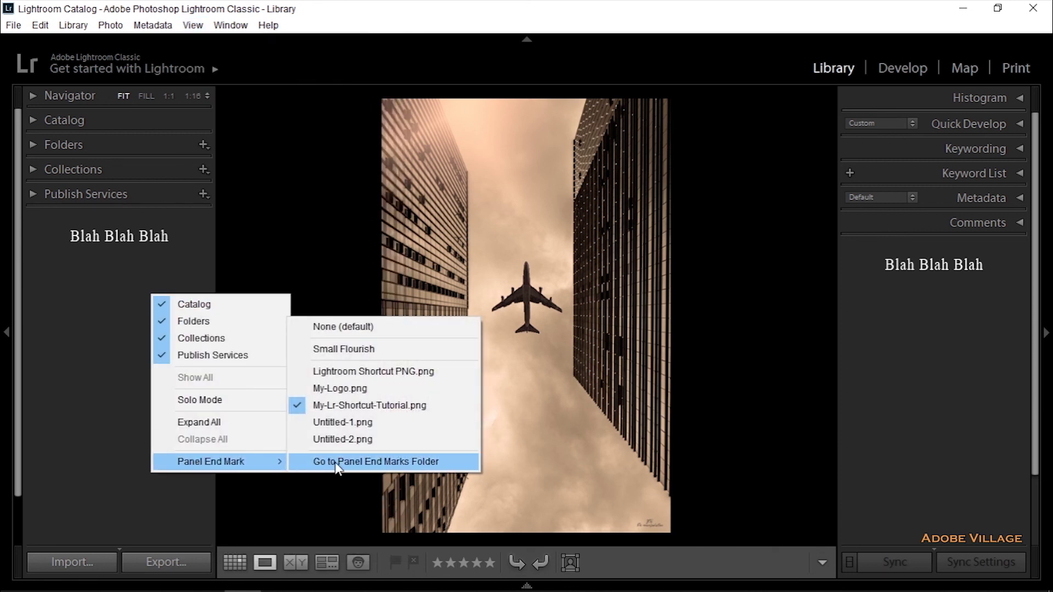
left_click(337, 463)
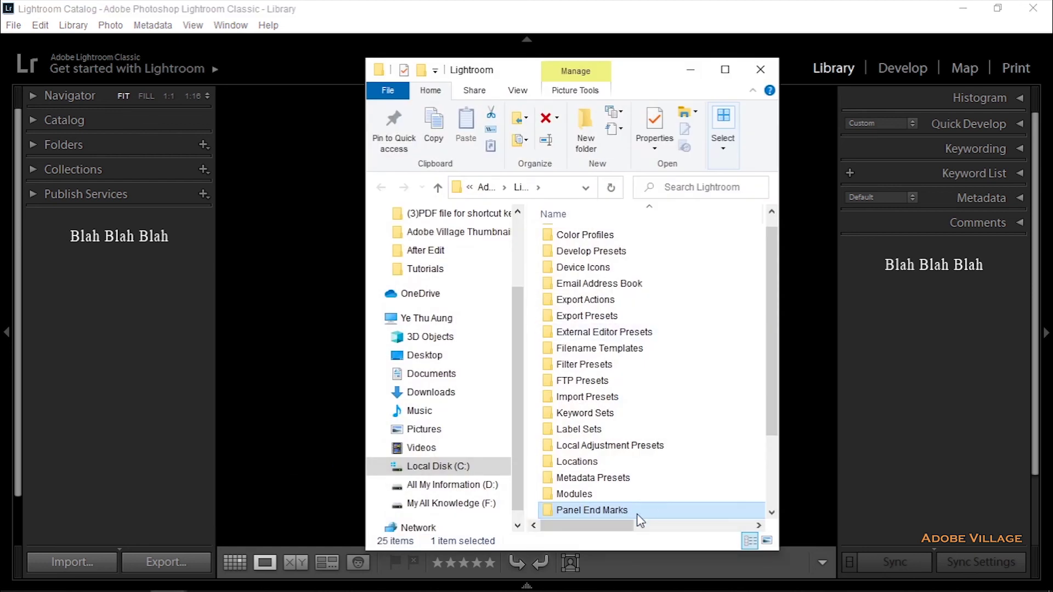
double_click(636, 511)
mouse_move(444, 370)
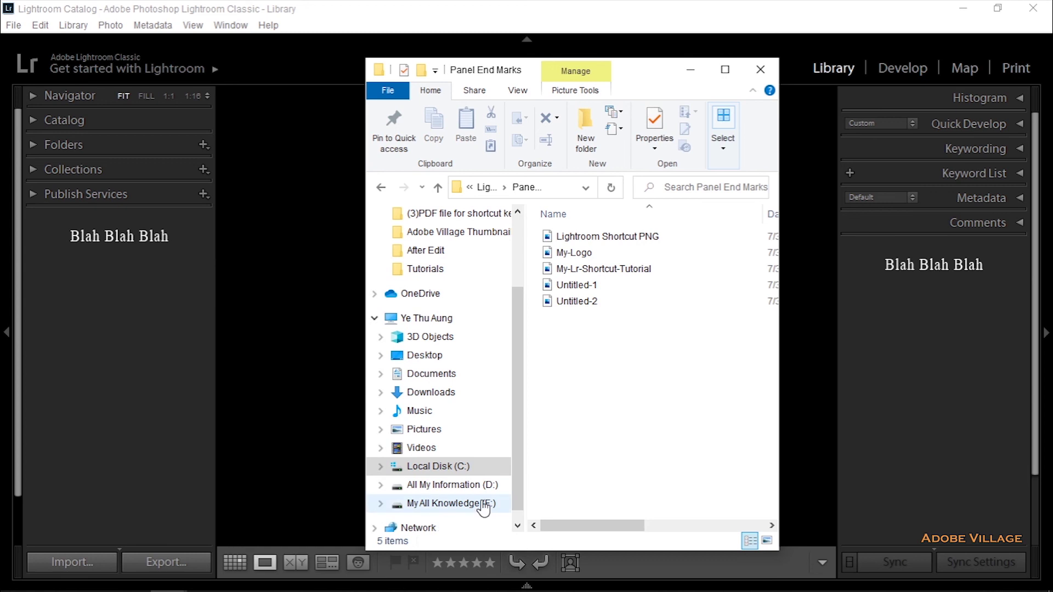
left_click(802, 166)
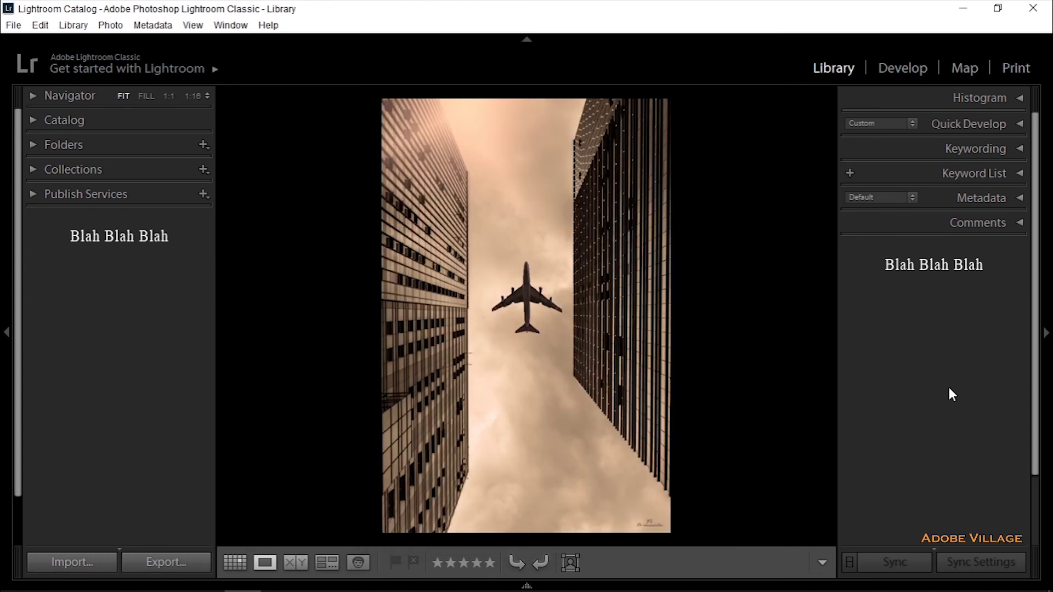